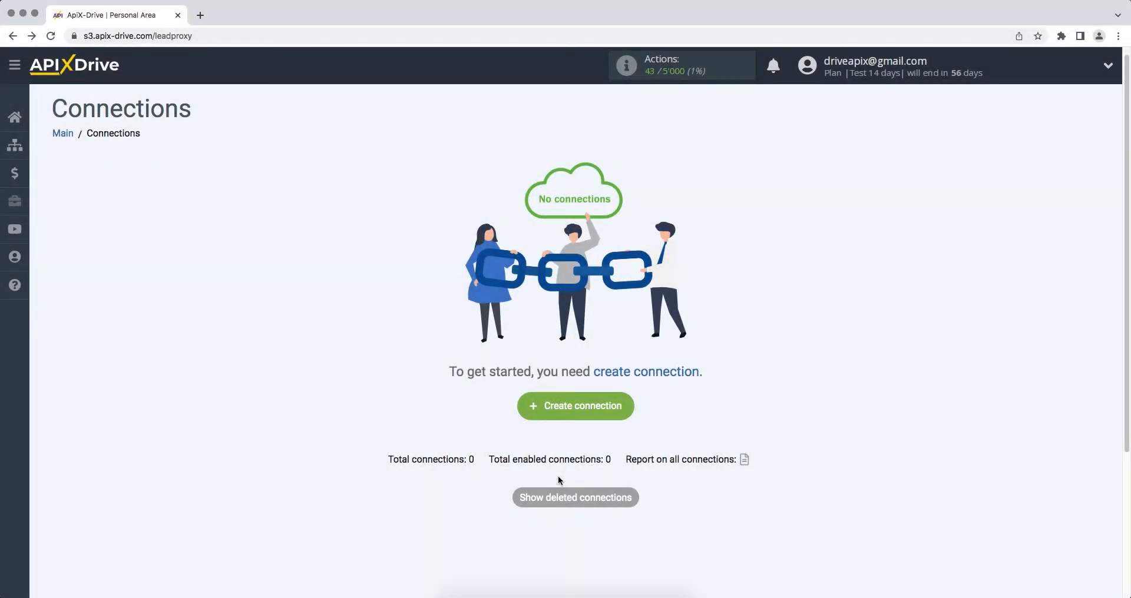
# Create a new connection and choose Salesforce CRM as the data source system.
pyautogui.click(537, 409)
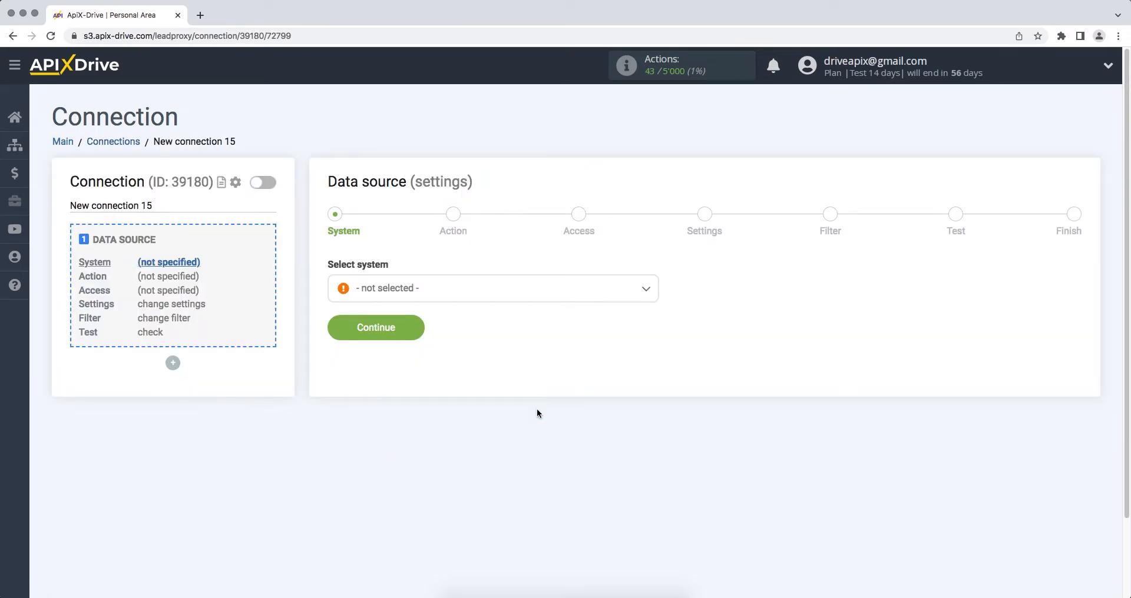
pyautogui.click(539, 290)
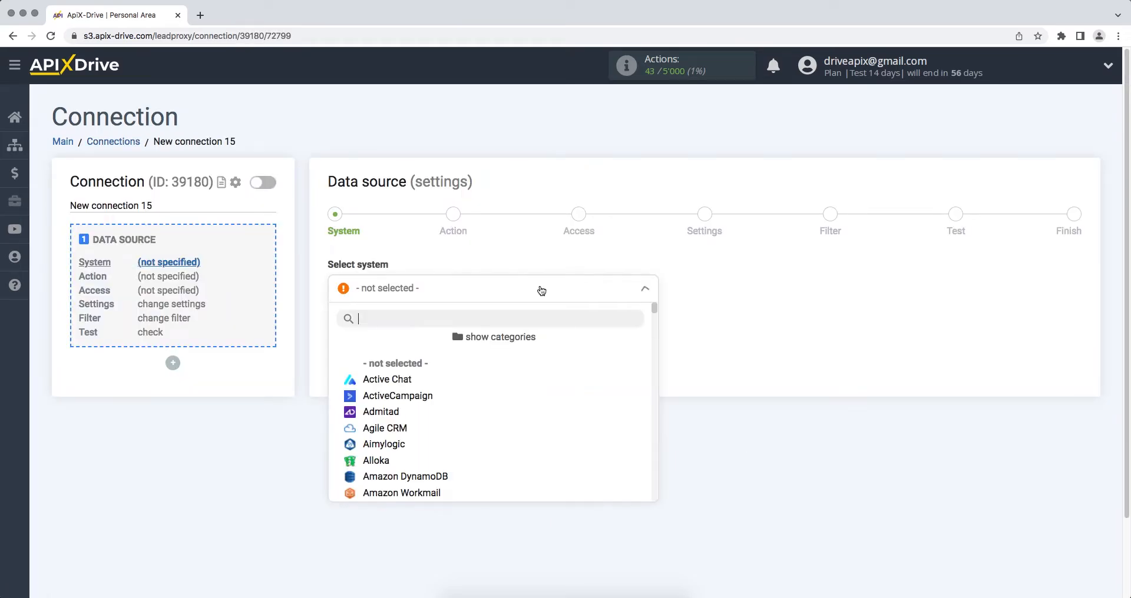
pyautogui.moveTo(653, 307); pyautogui.dragTo(658, 442)
pyautogui.click(436, 383)
pyautogui.click(340, 334)
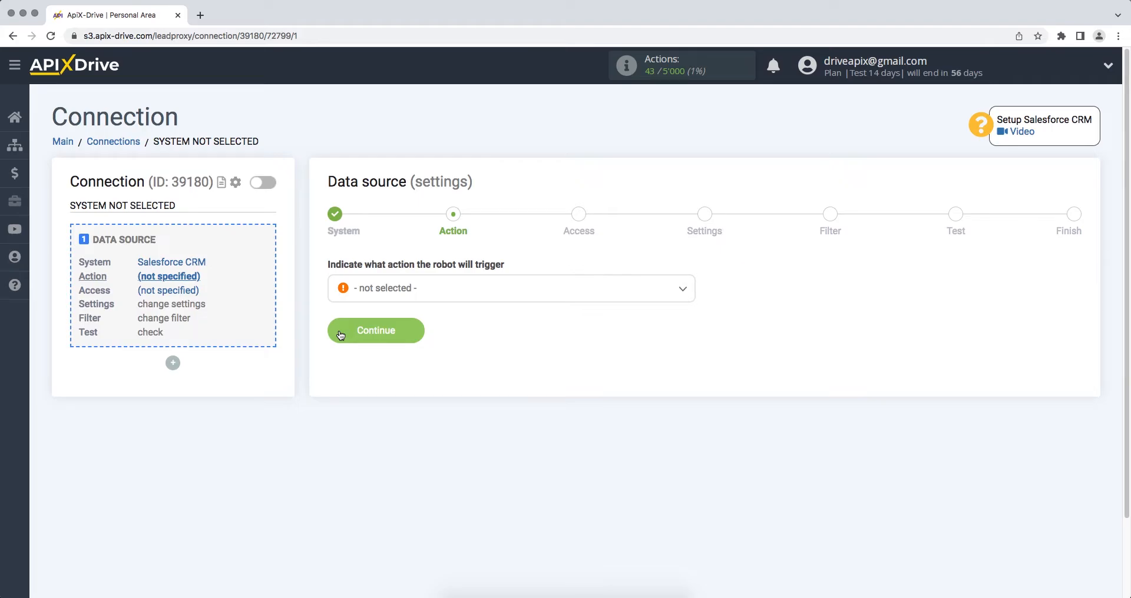
# Set the data source action to Get LEADS (new) and continue.
pyautogui.click(389, 294)
pyautogui.moveTo(693, 364); pyautogui.dragTo(695, 419)
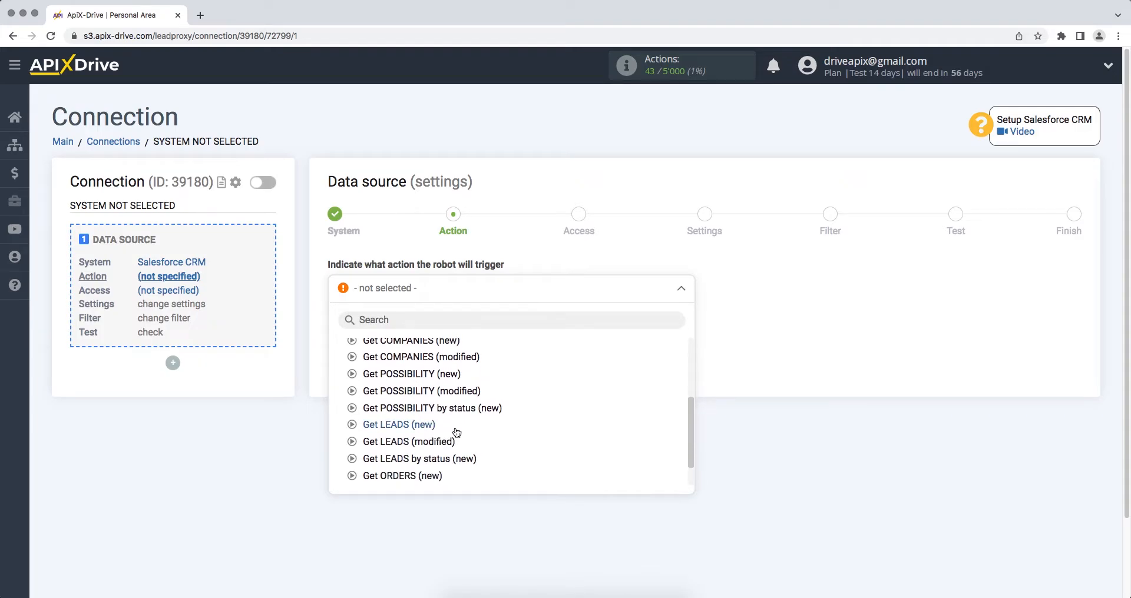
pyautogui.click(432, 426)
pyautogui.click(340, 340)
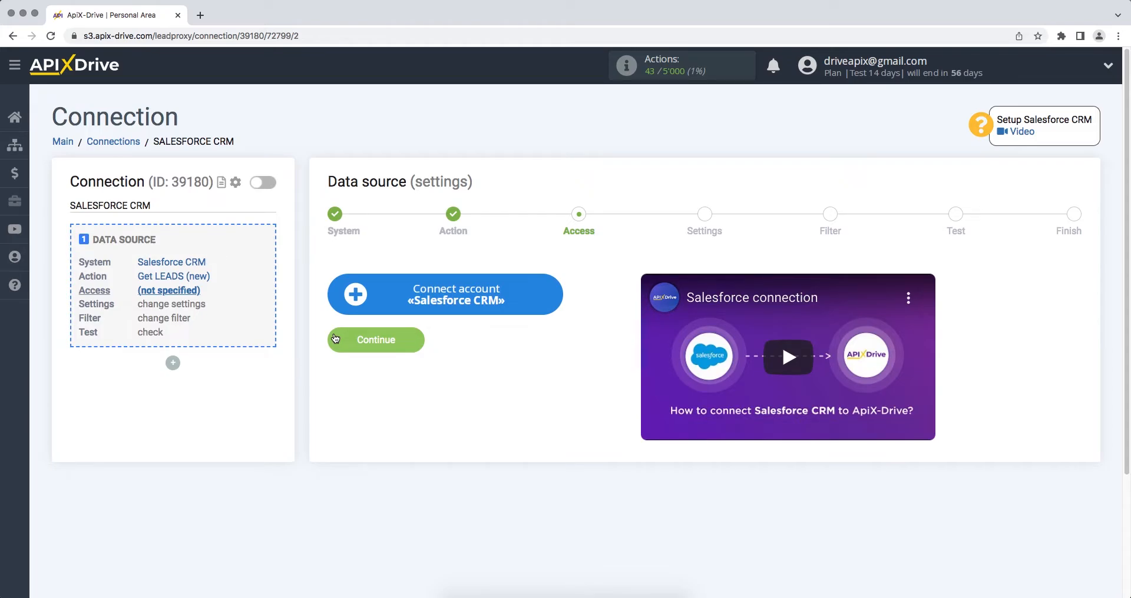
# Start connecting a Salesforce account and enter the account username on the Salesforce login form.
pyautogui.click(356, 302)
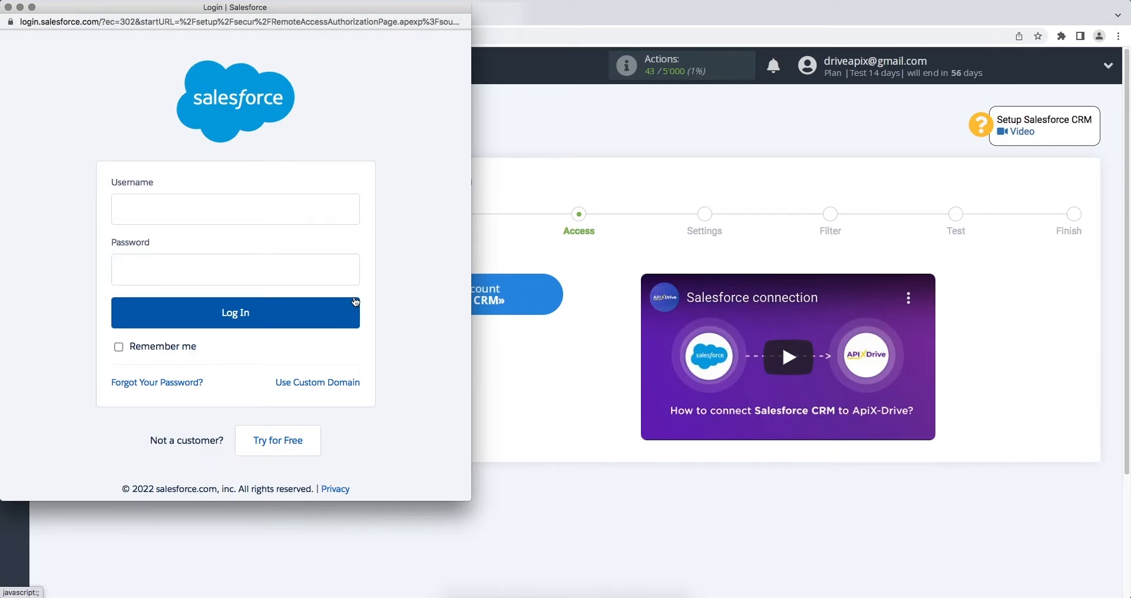
pyautogui.click(295, 212)
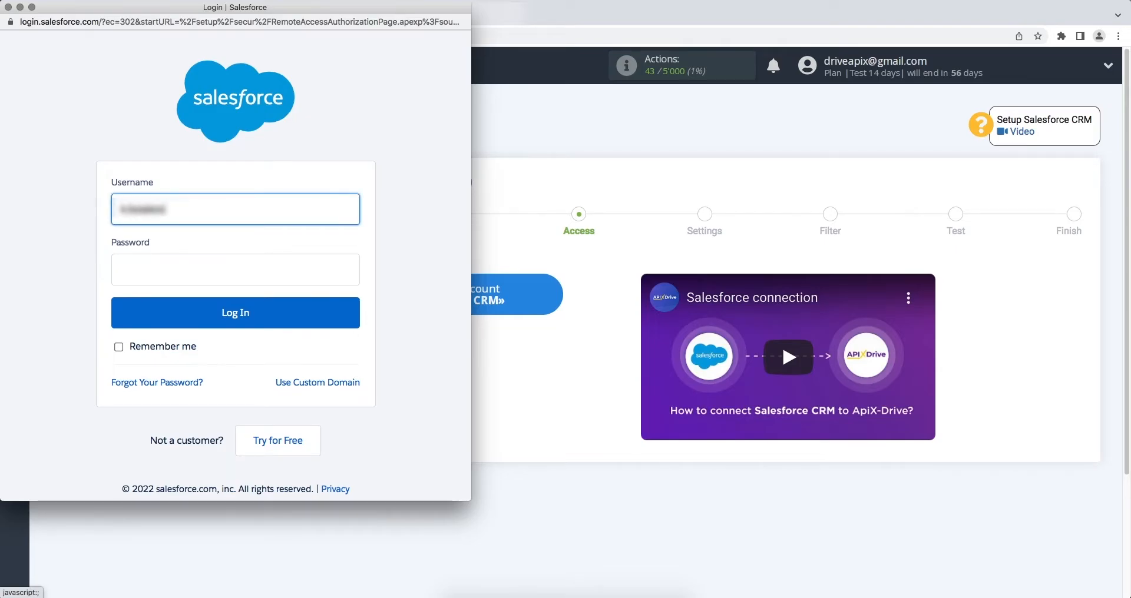
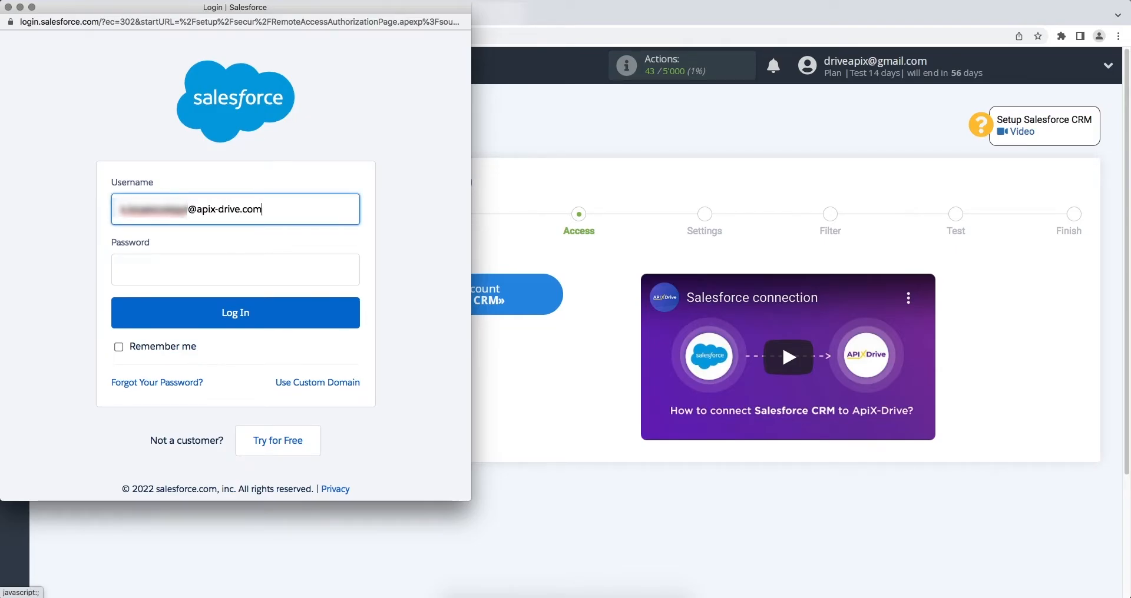
# Enter the Salesforce account password and log in.
pyautogui.click(285, 265)
pyautogui.write('•••••••••••••')
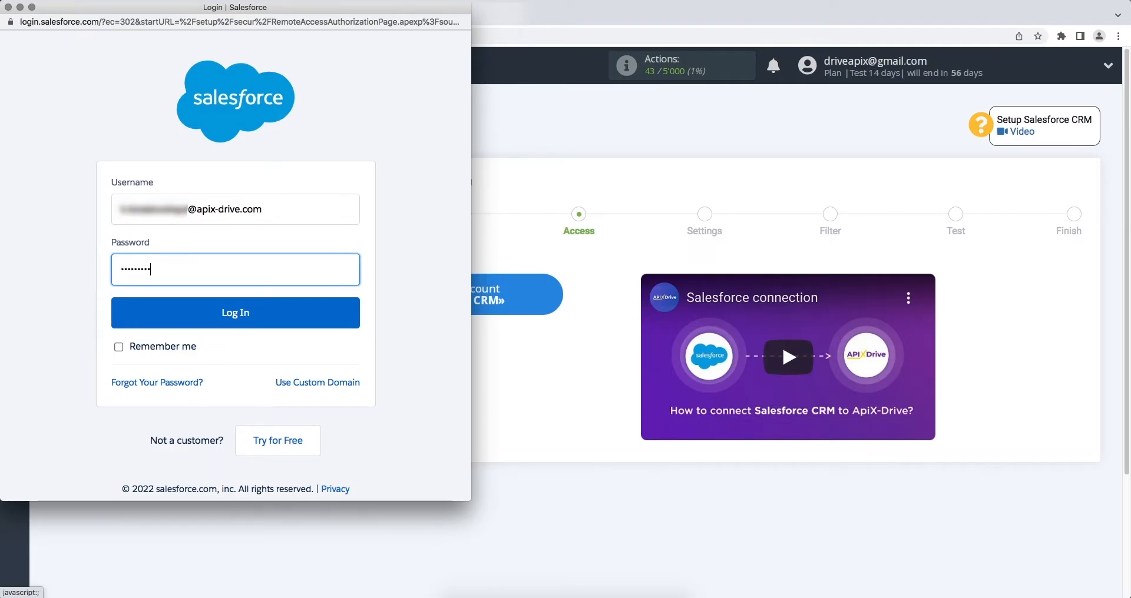
pyautogui.click(293, 318)
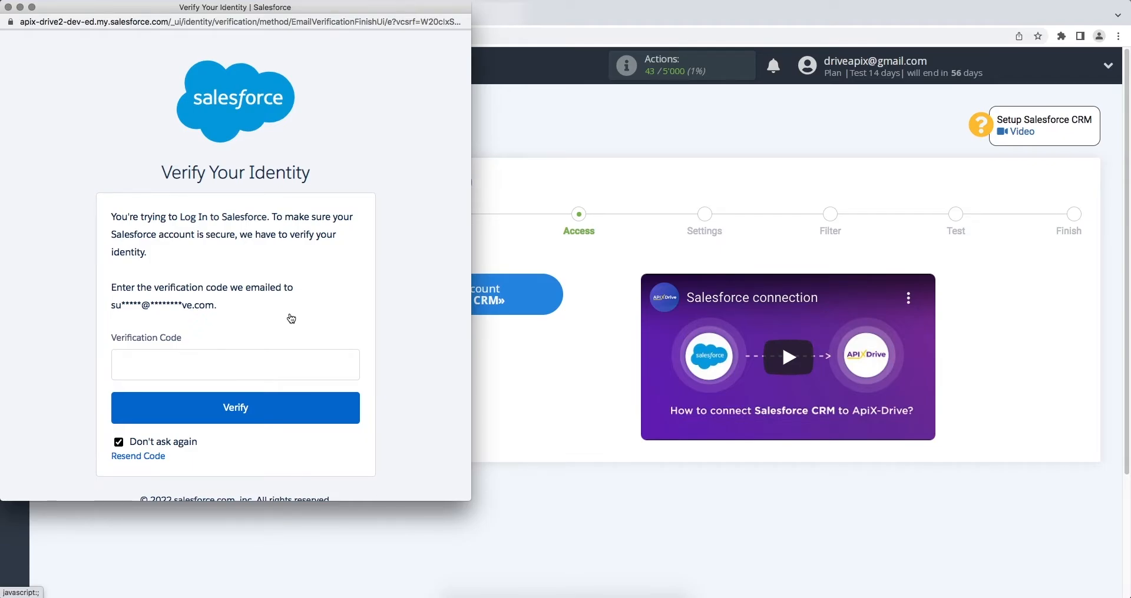
# Enter the emailed verification code and verify the identity.
pyautogui.click(255, 363)
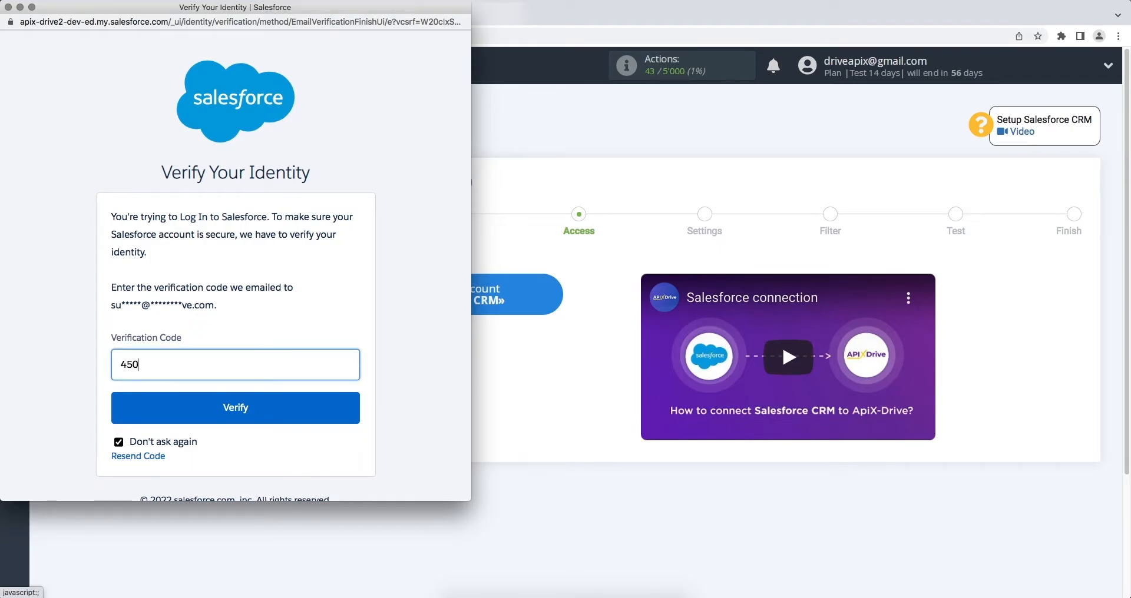
pyautogui.click(263, 414)
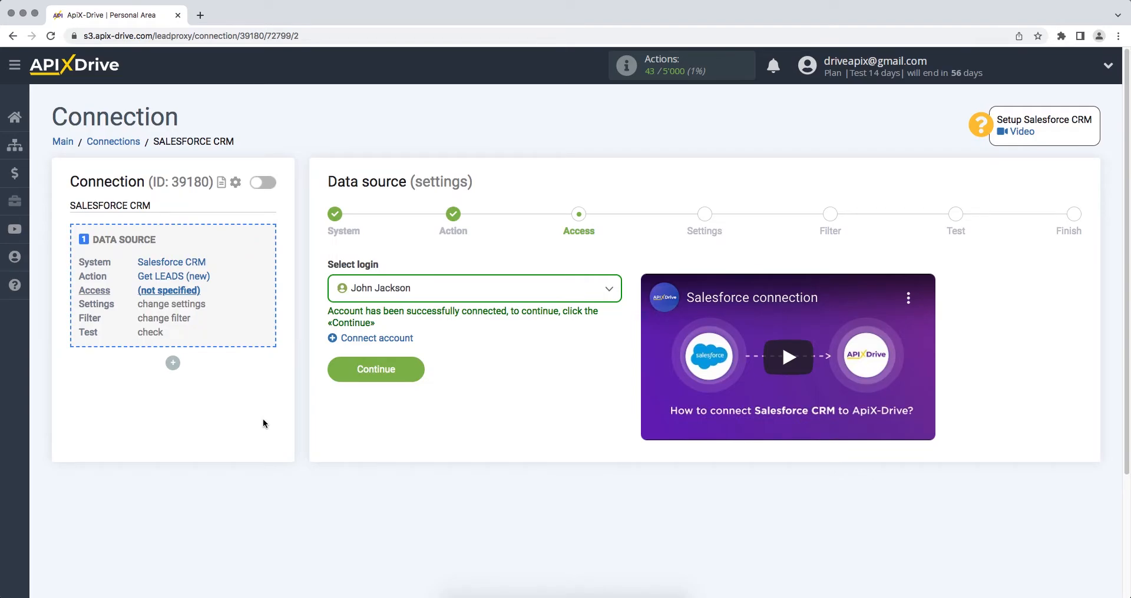
# Select the connected Salesforce login and continue to the settings step.
pyautogui.click(382, 295)
pyautogui.click(383, 374)
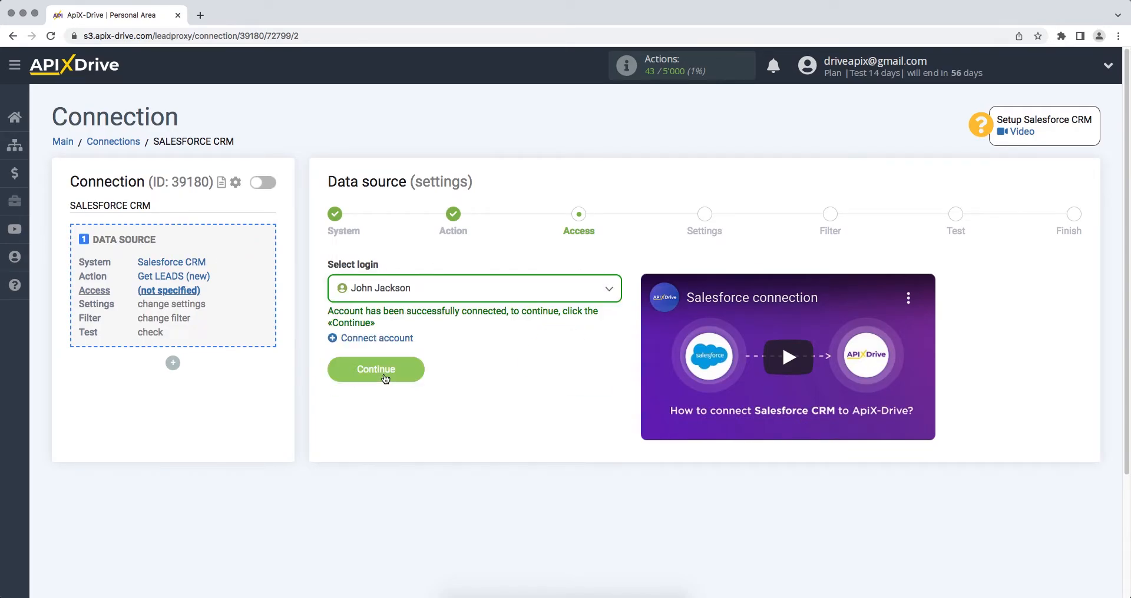
pyautogui.click(354, 375)
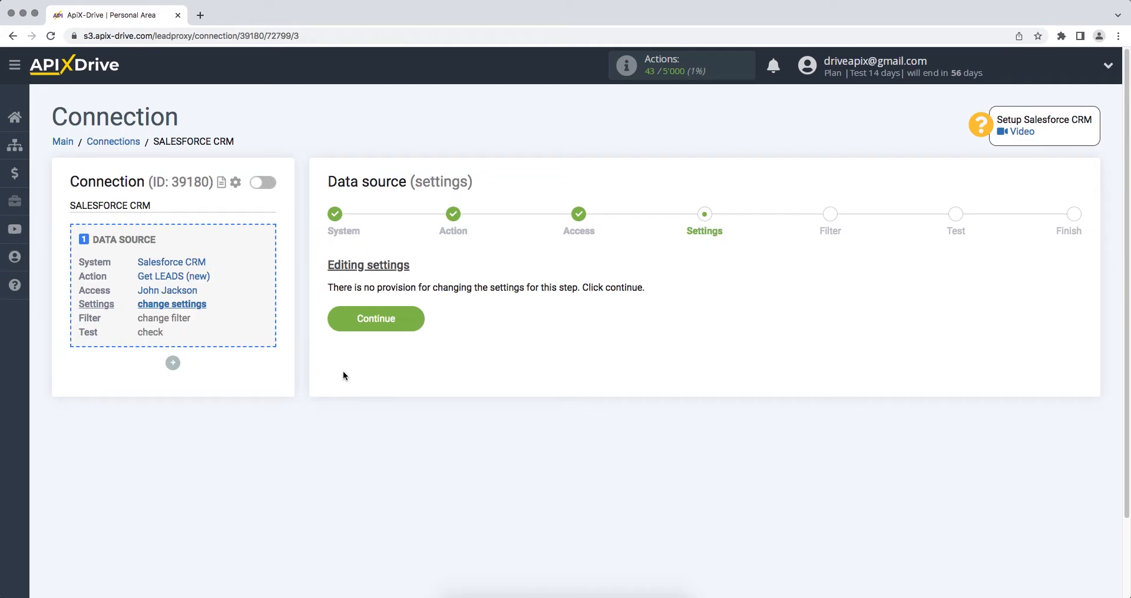
# Continue past the settings and filter steps and review the loaded test lead data to finish the data source.
pyautogui.click(334, 324)
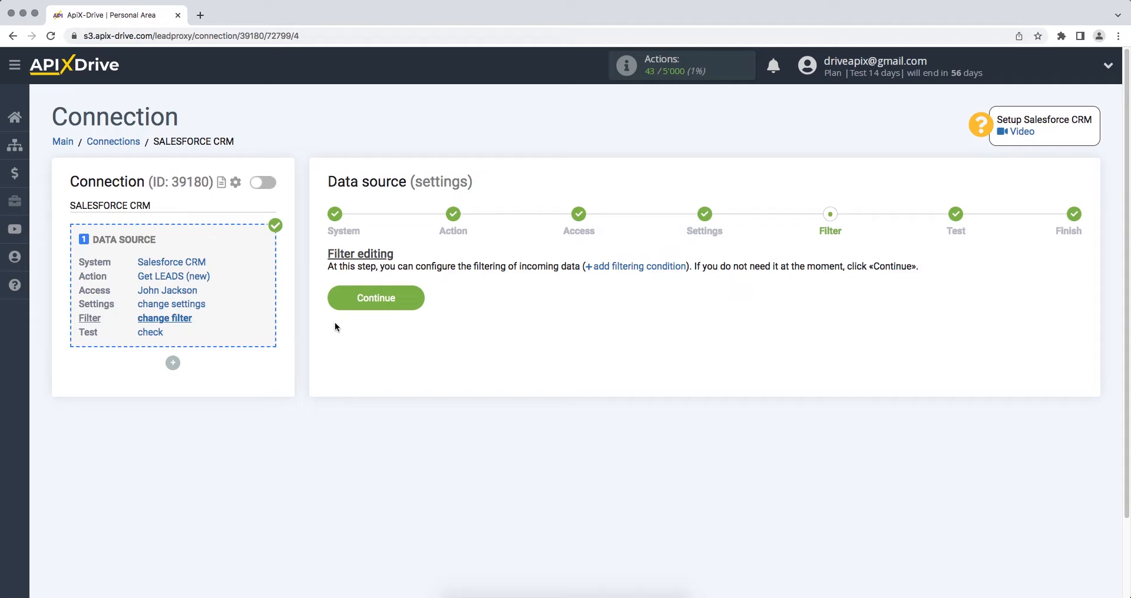
pyautogui.click(335, 298)
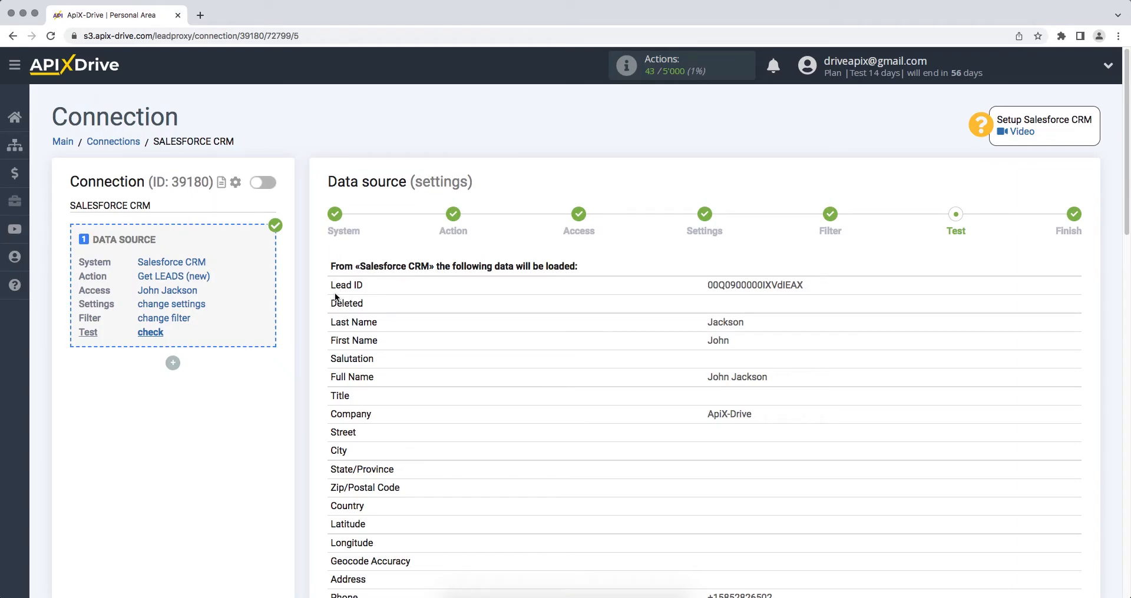
pyautogui.scroll(-13, 335, 297)
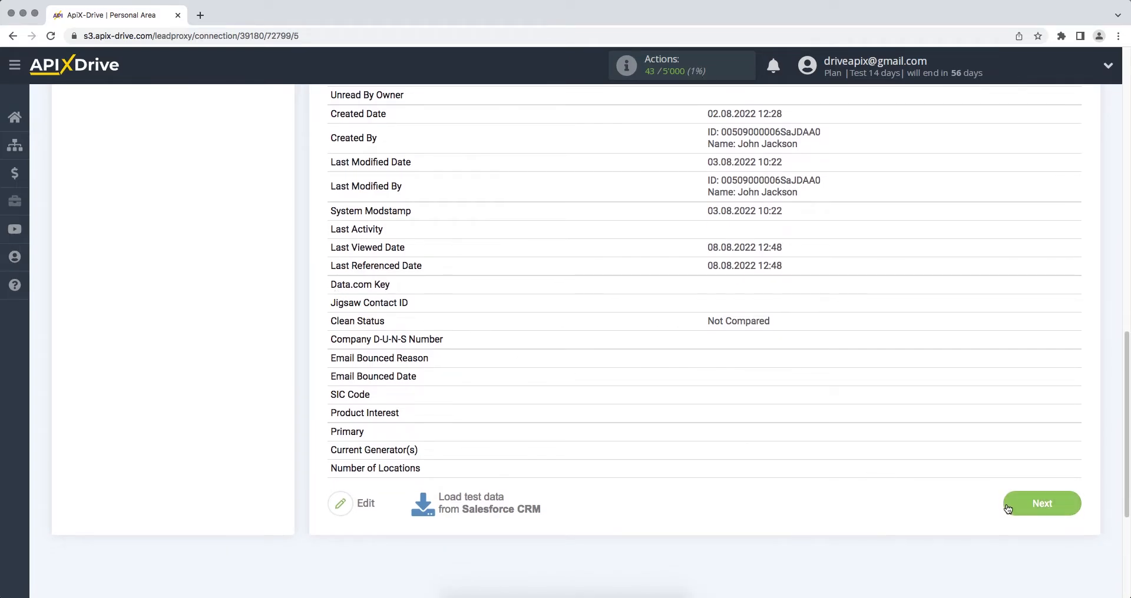
pyautogui.click(1006, 505)
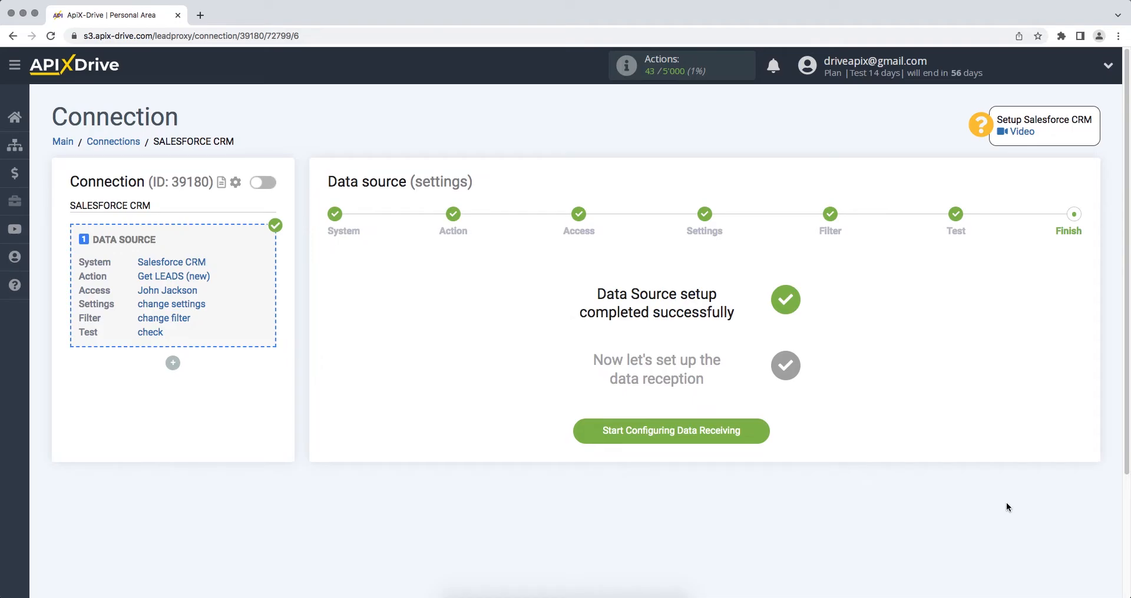
# Start configuring the data destination and choose Sendinblue as its system.
pyautogui.click(597, 430)
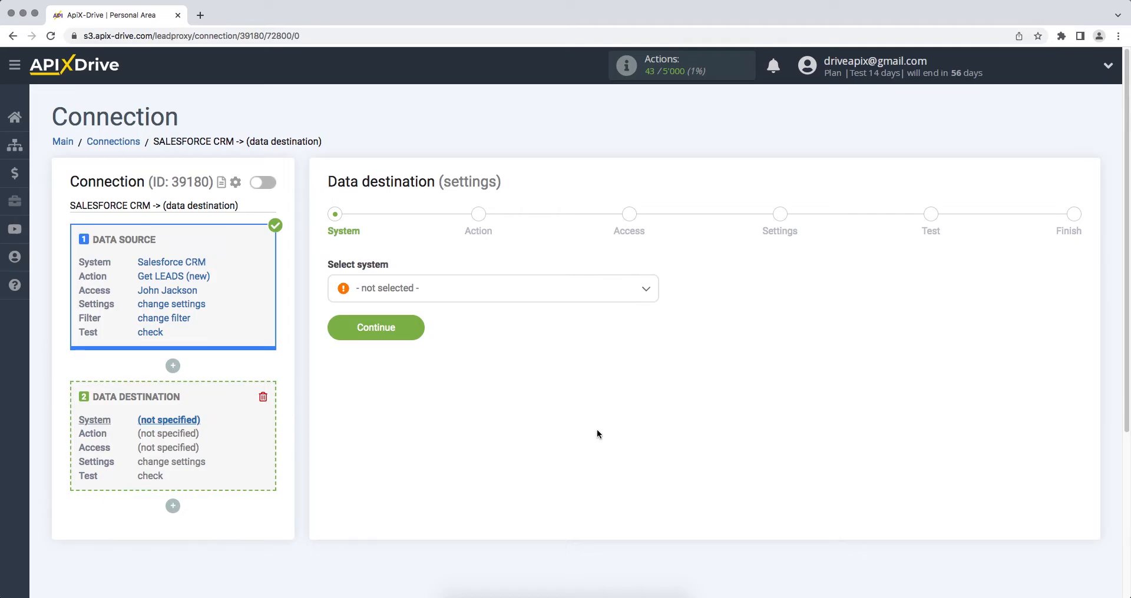
pyautogui.click(586, 293)
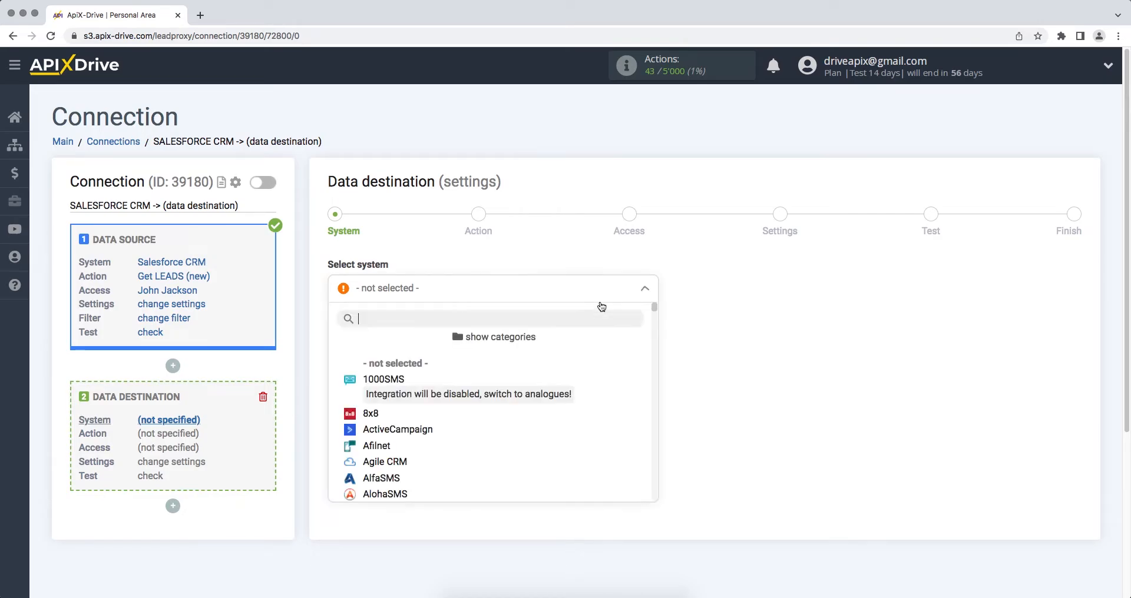
pyautogui.moveTo(655, 309); pyautogui.dragTo(660, 428)
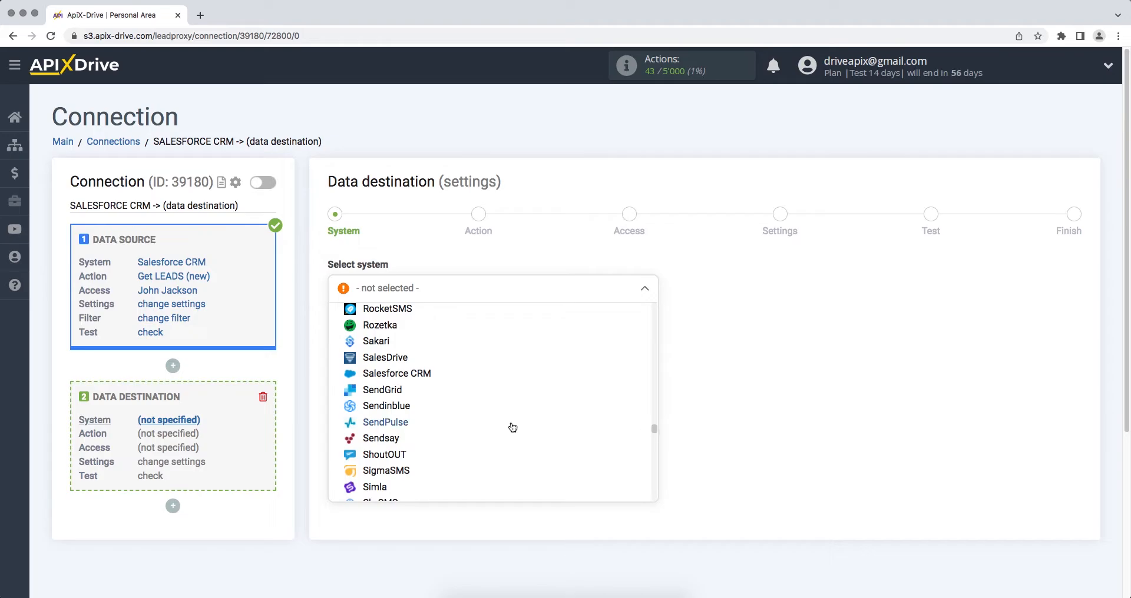
pyautogui.click(426, 409)
pyautogui.click(343, 334)
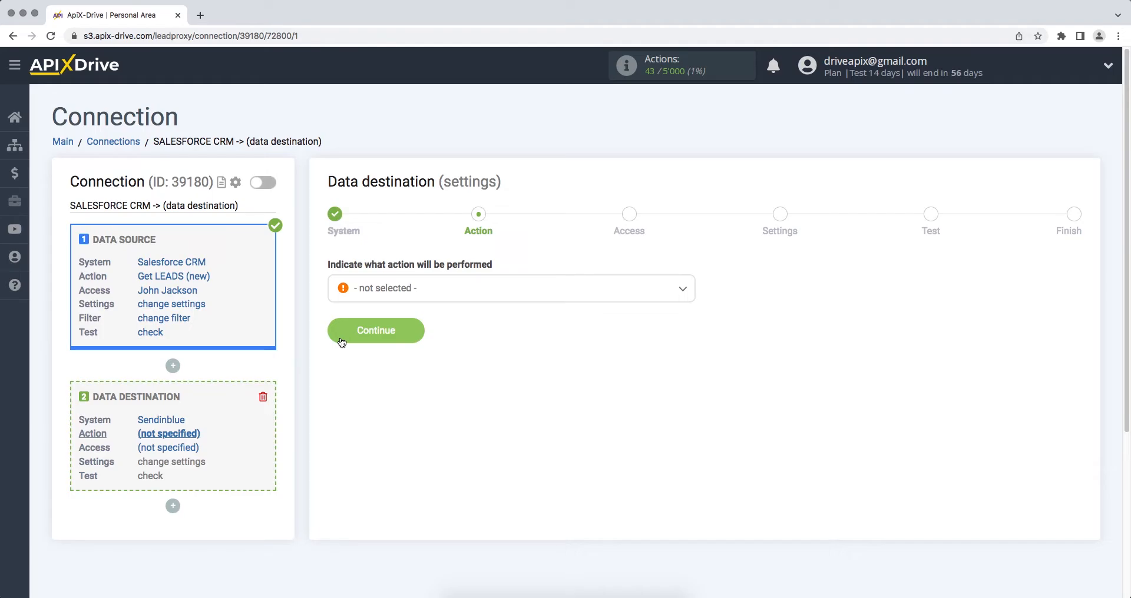
# Set the destination action to Add / Update EMAIL and continue.
pyautogui.click(384, 299)
pyautogui.click(400, 361)
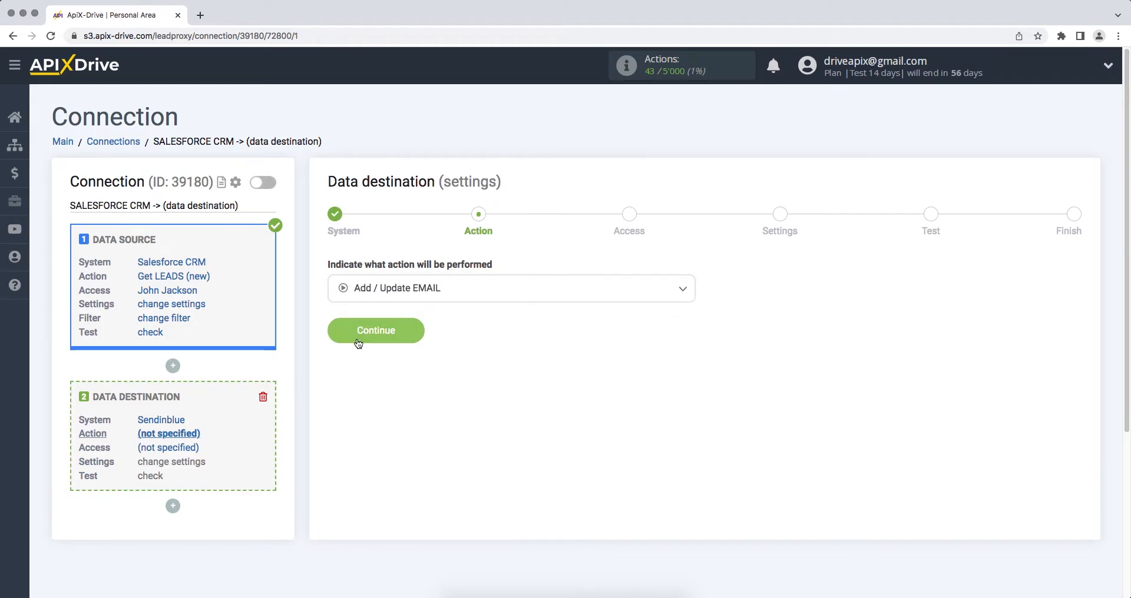
pyautogui.click(336, 333)
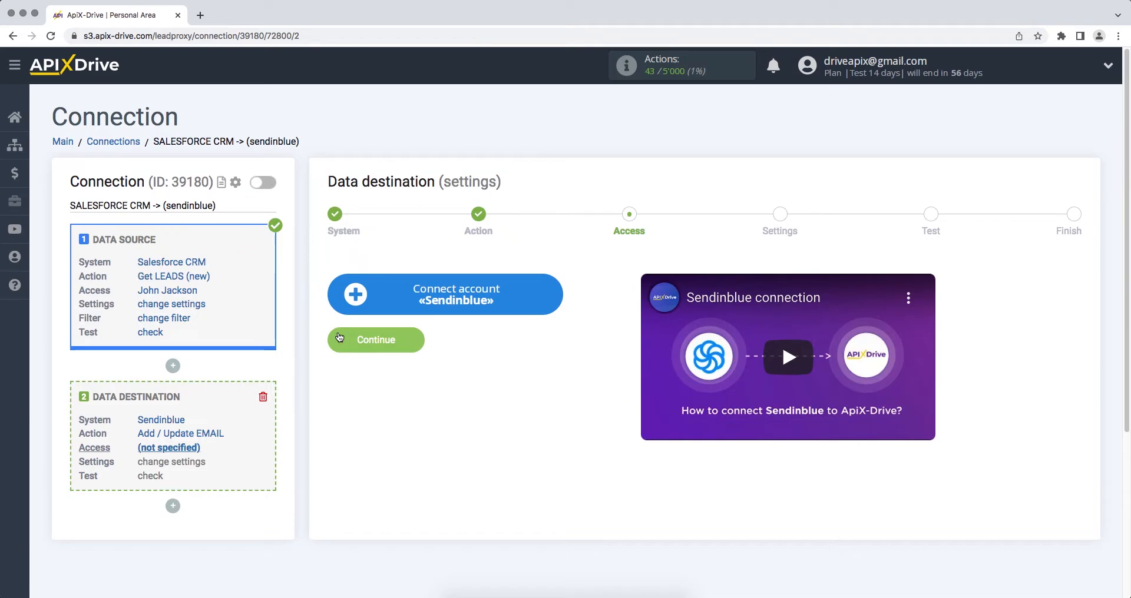
# Start connecting a Sendinblue account and generate a new Sendinblue API key named ApiX-Drive in the SMTP & API settings.
pyautogui.click(355, 304)
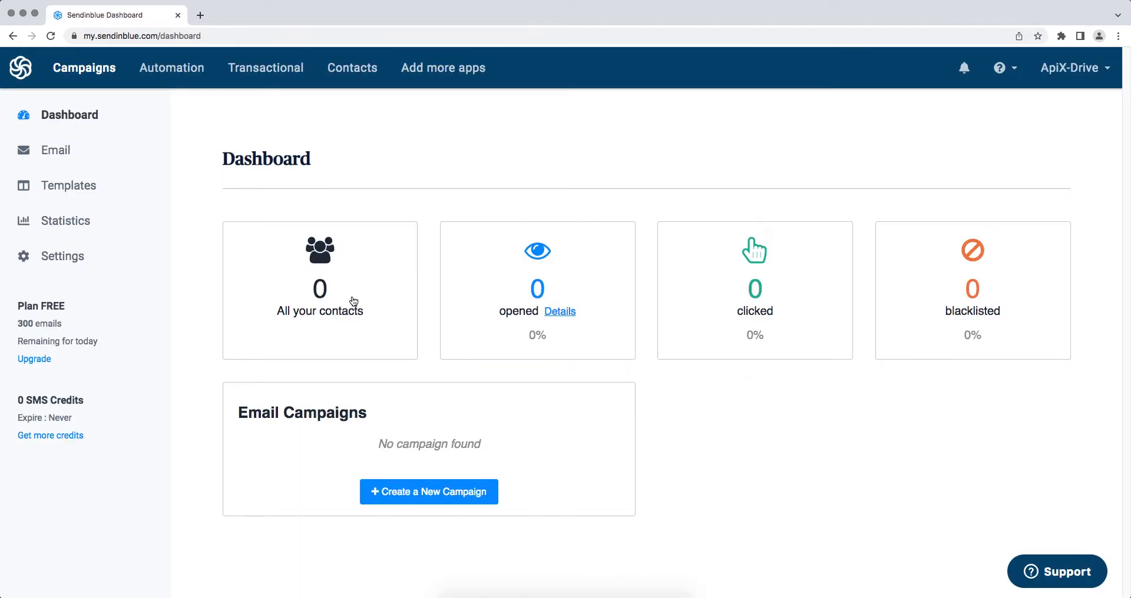
pyautogui.click(1084, 70)
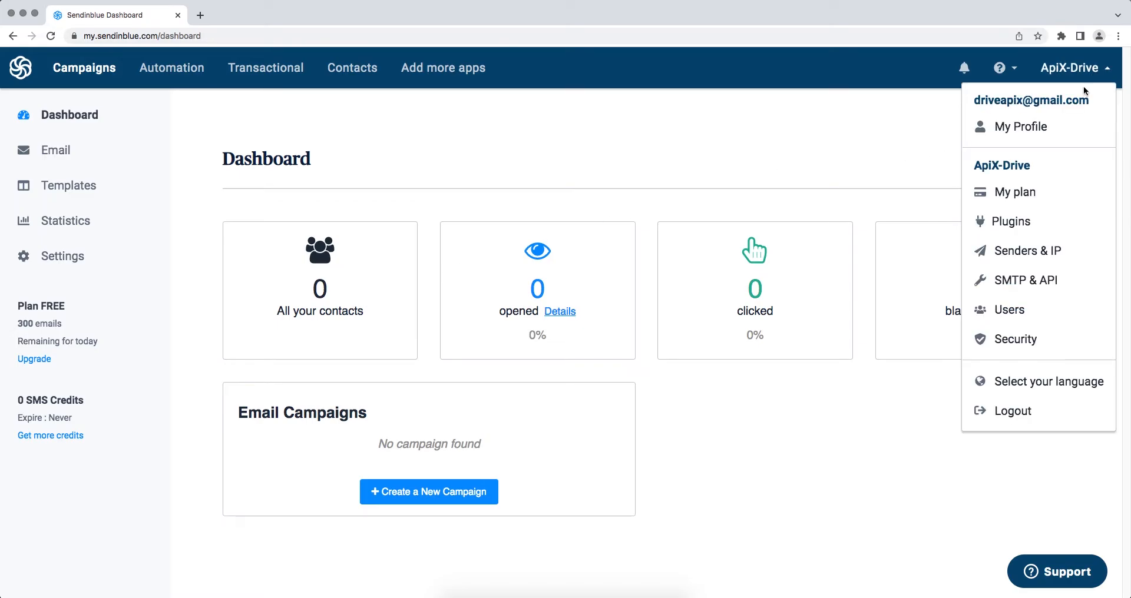
pyautogui.click(1037, 281)
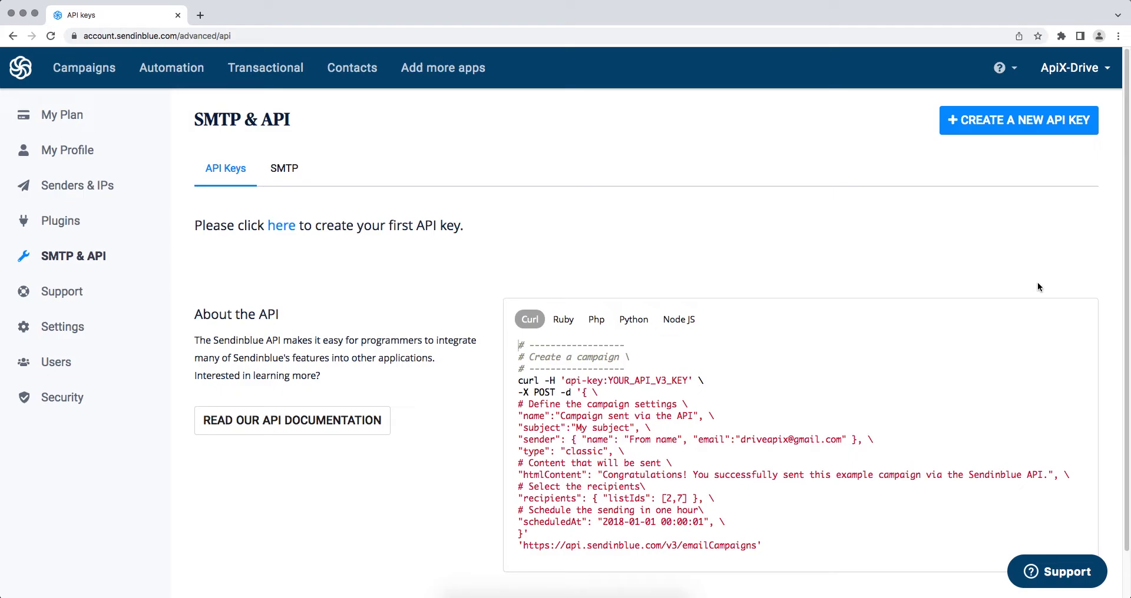
pyautogui.click(1003, 127)
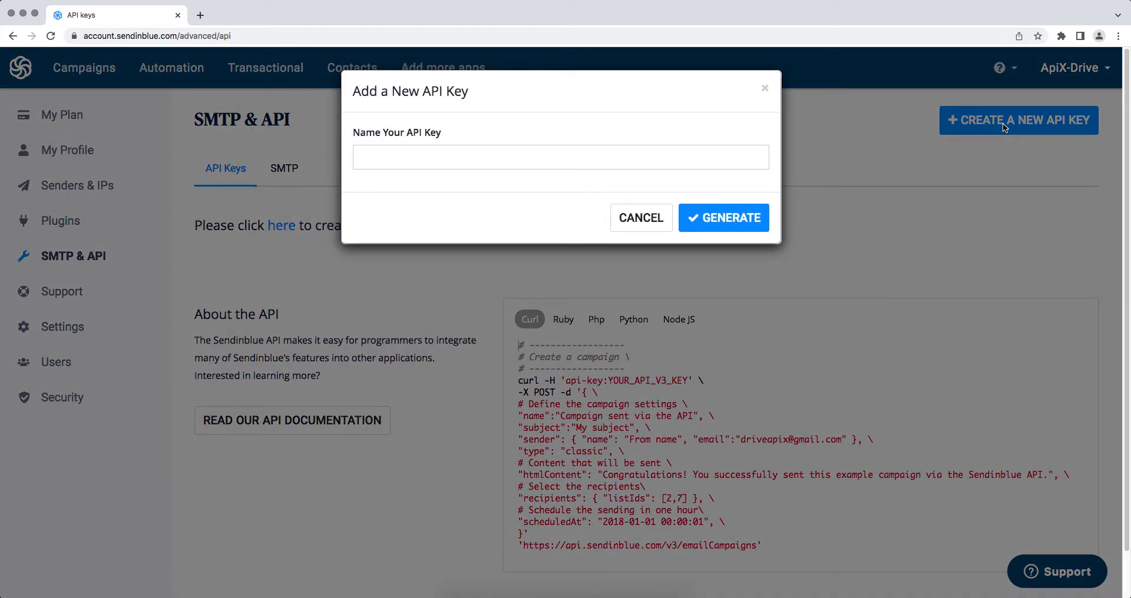
pyautogui.click(678, 164)
pyautogui.write('ApiX-Drive')
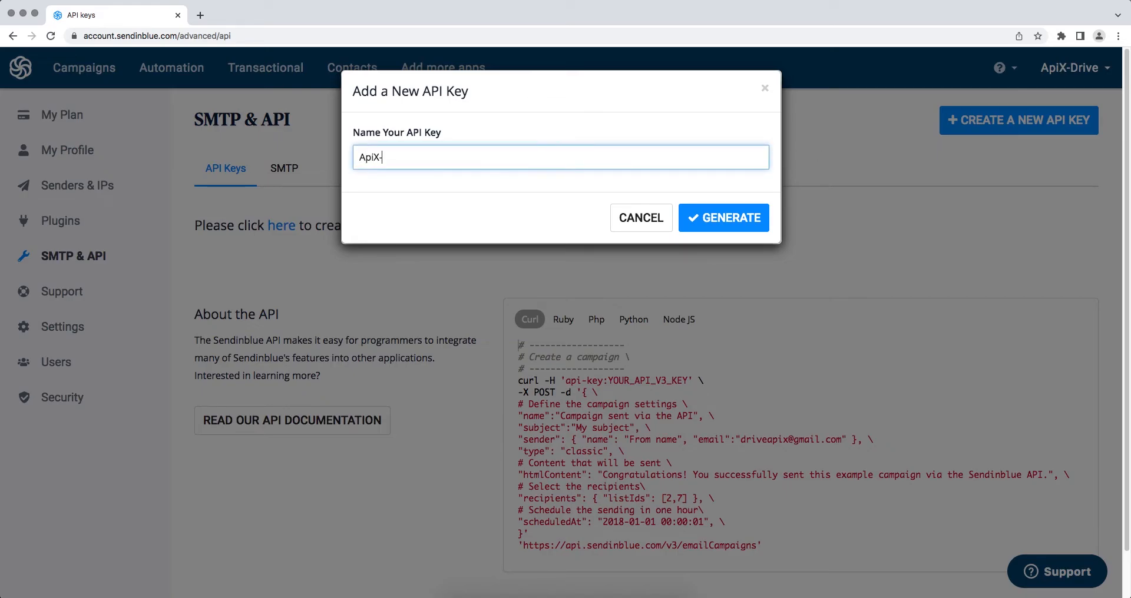
pyautogui.click(723, 218)
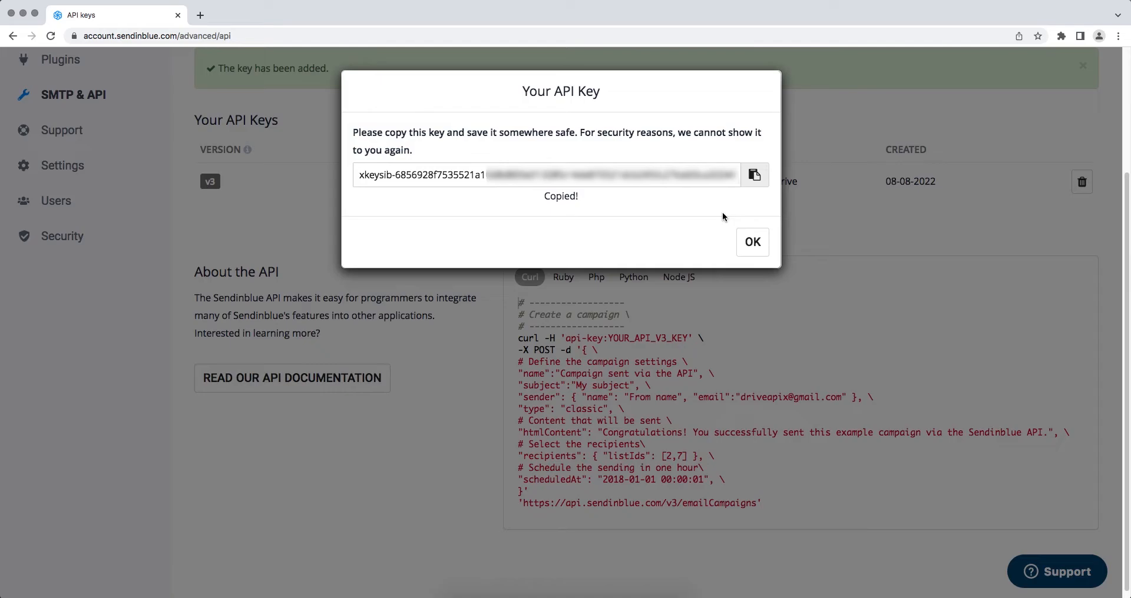
# Copy the generated API key, paste it into the integration setup's API Key field, and save.
pyautogui.moveTo(358, 175); pyautogui.dragTo(728, 177)
pyautogui.rightClick(726, 175)
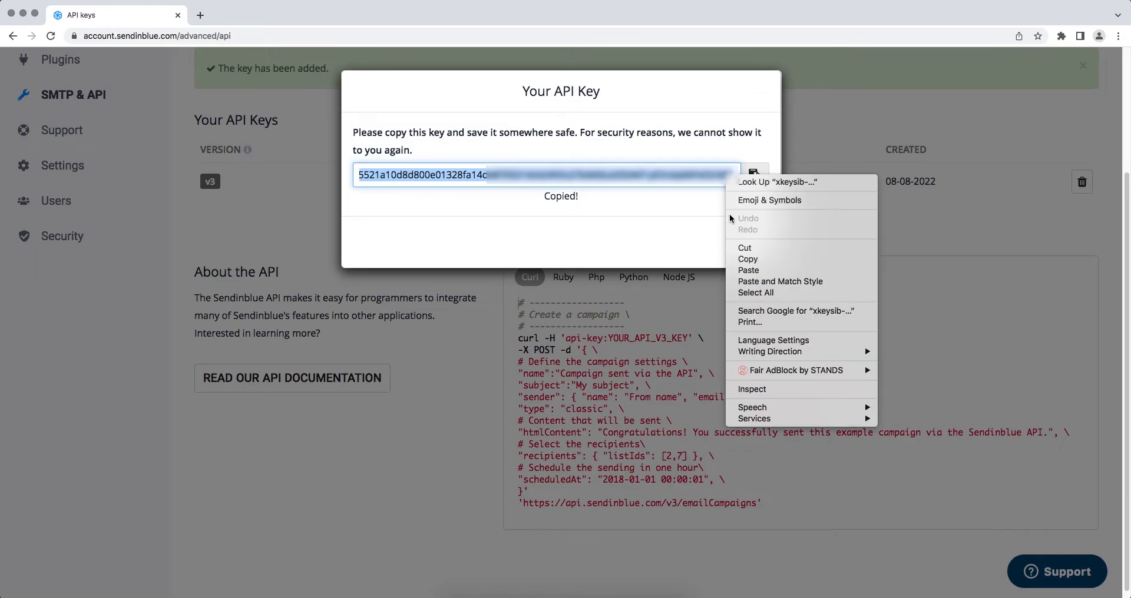
pyautogui.click(746, 259)
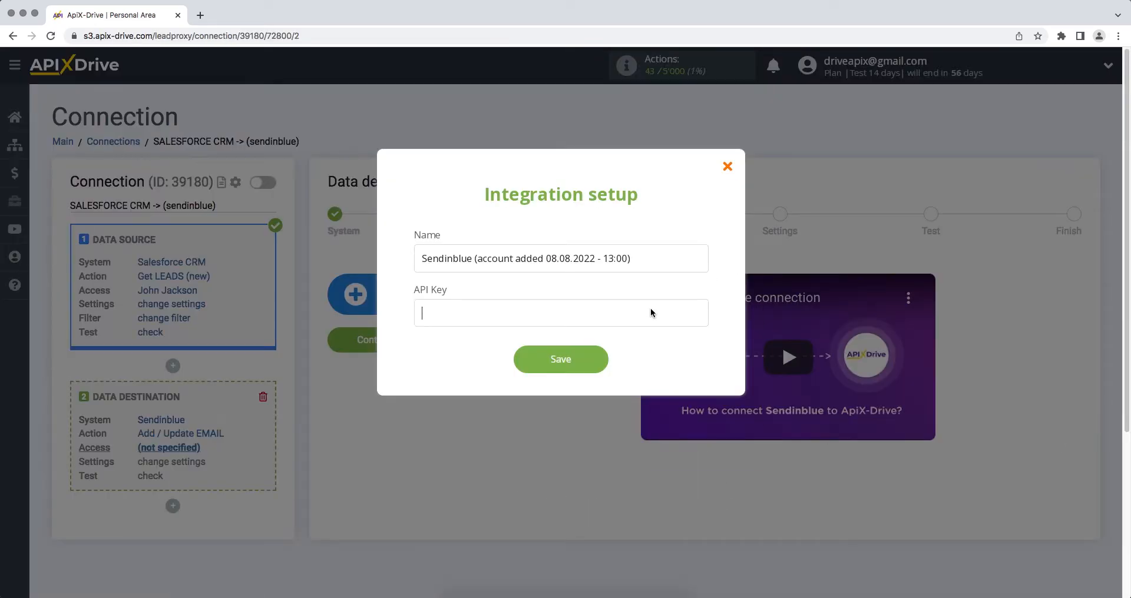
pyautogui.rightClick(651, 311)
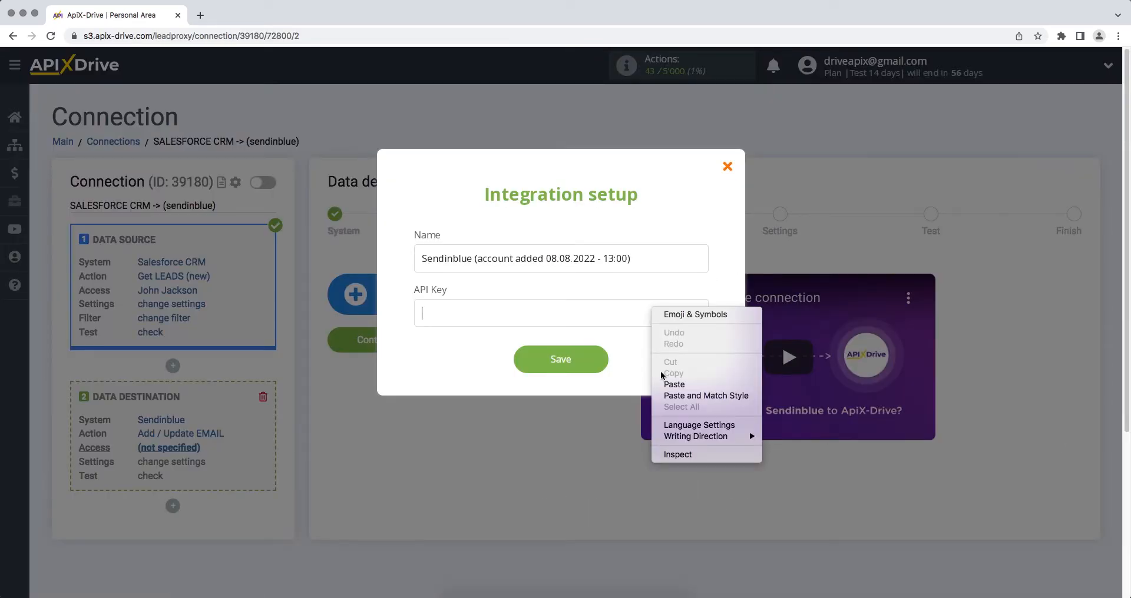
pyautogui.click(674, 380)
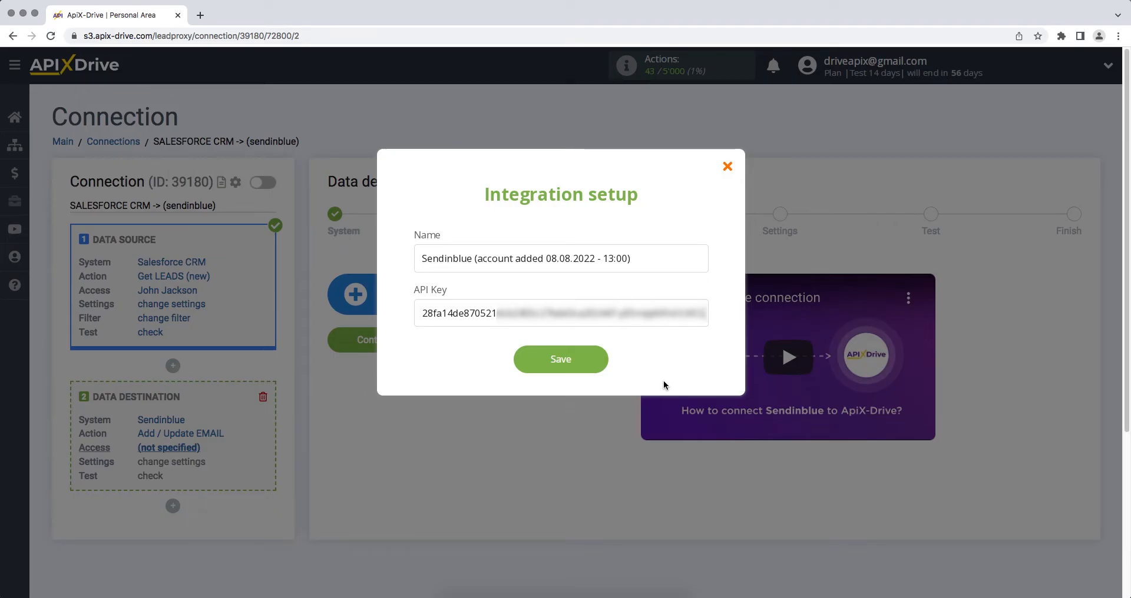
pyautogui.click(533, 366)
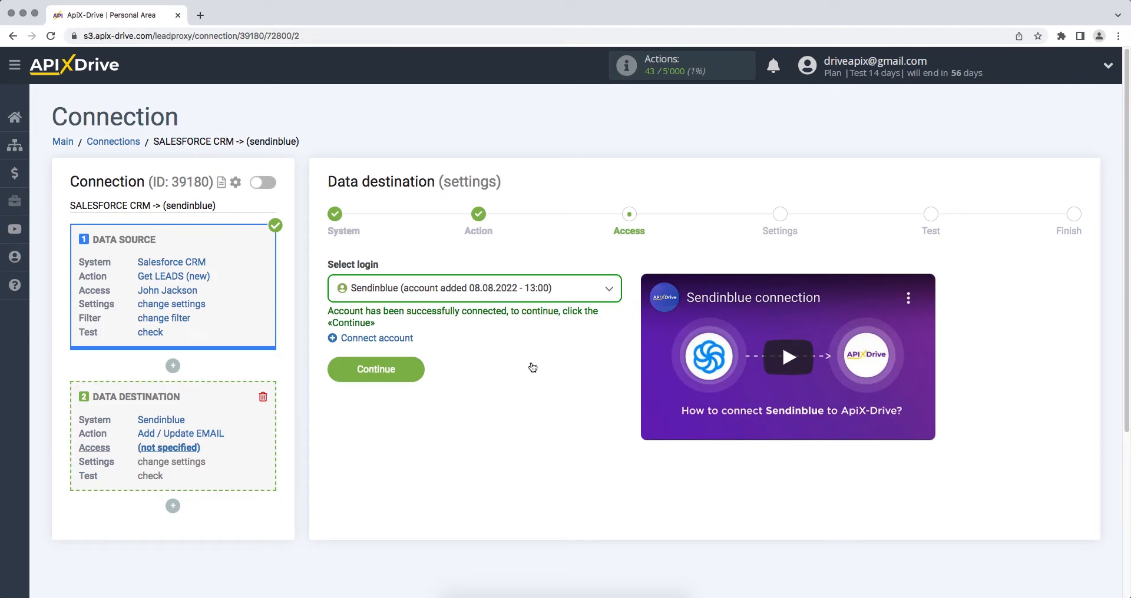
# Select the connected Sendinblue account as the destination login and continue.
pyautogui.click(534, 288)
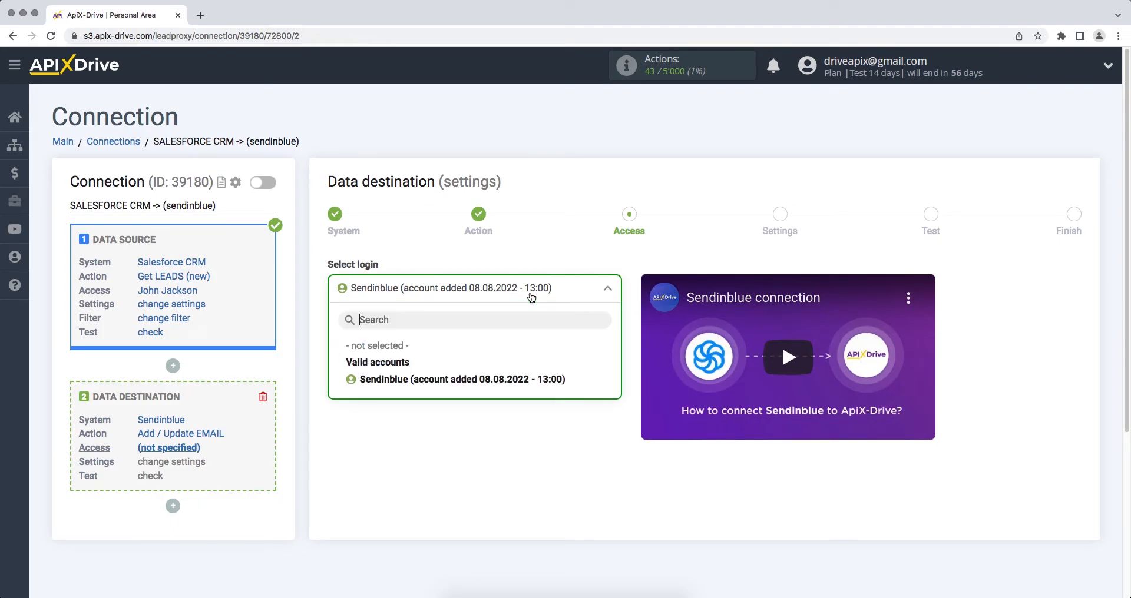
pyautogui.click(525, 382)
pyautogui.click(353, 371)
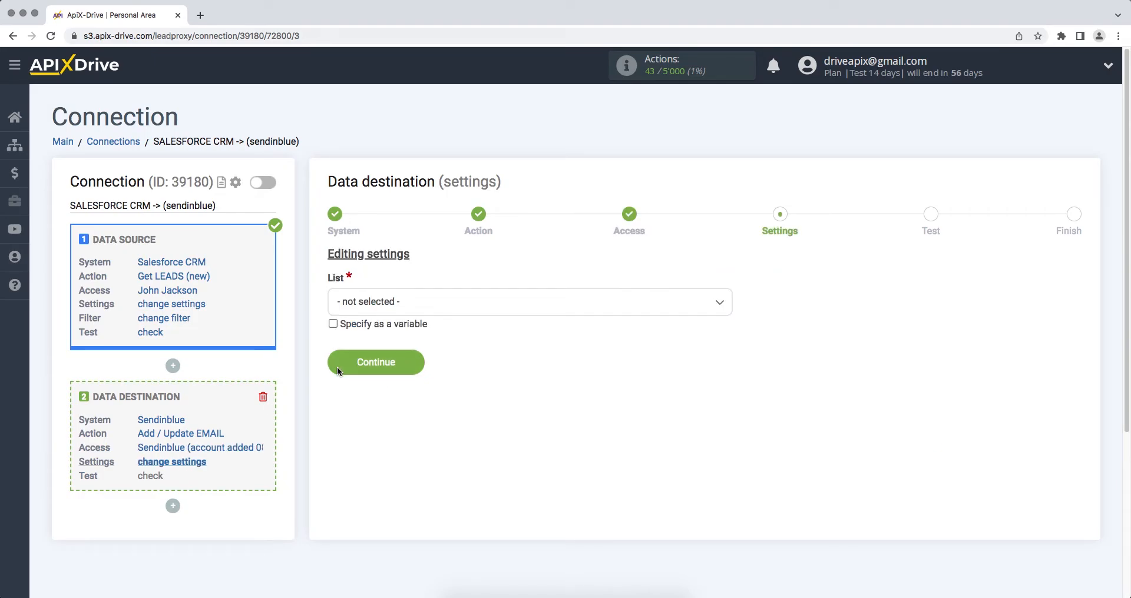
# Choose the ApiX-Drive list and map the E-mail field to the Salesforce lead's Email variable.
pyautogui.click(406, 309)
pyautogui.click(383, 372)
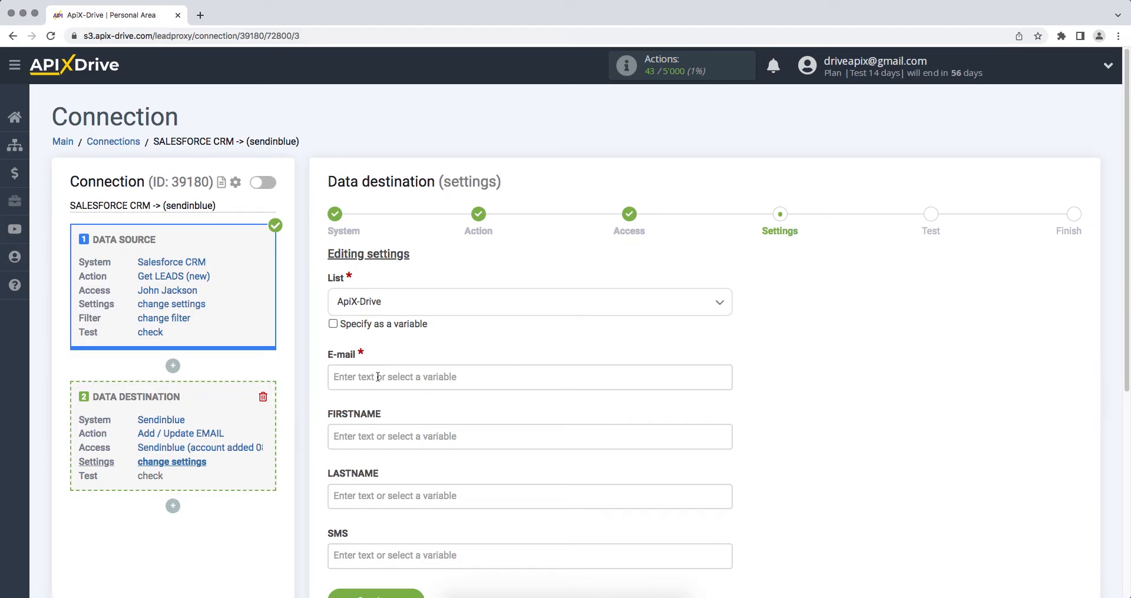
pyautogui.click(378, 377)
pyautogui.scroll(-4, 596, 312)
pyautogui.moveTo(723, 256); pyautogui.dragTo(728, 333)
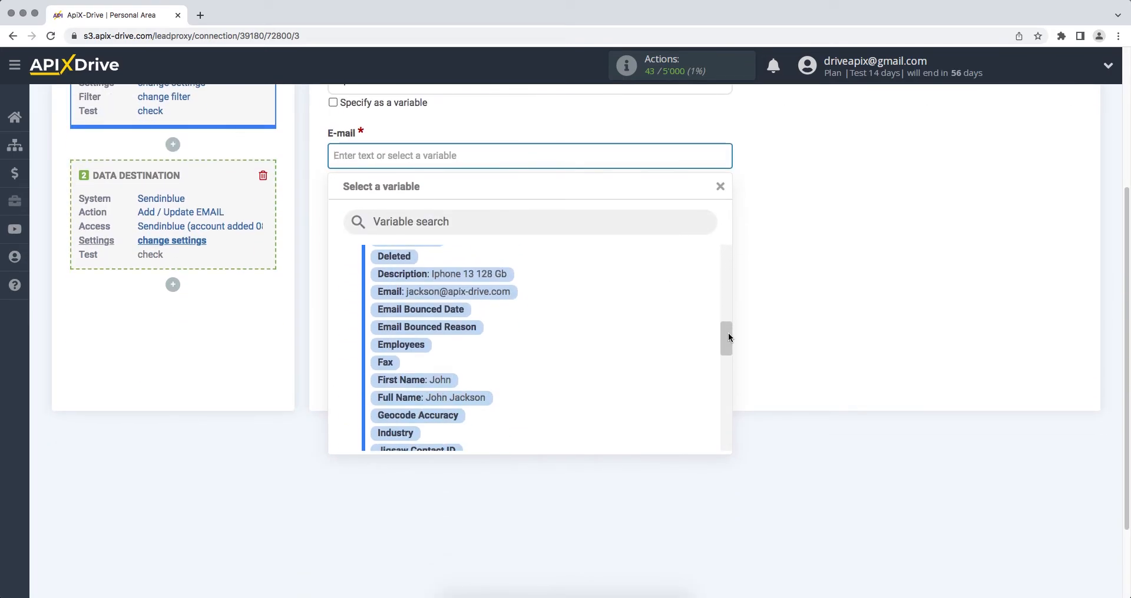
pyautogui.click(506, 292)
# Map FIRSTNAME to the lead's First Name variable and LASTNAME to its Last Name variable.
pyautogui.click(485, 213)
pyautogui.moveTo(724, 270); pyautogui.dragTo(712, 347)
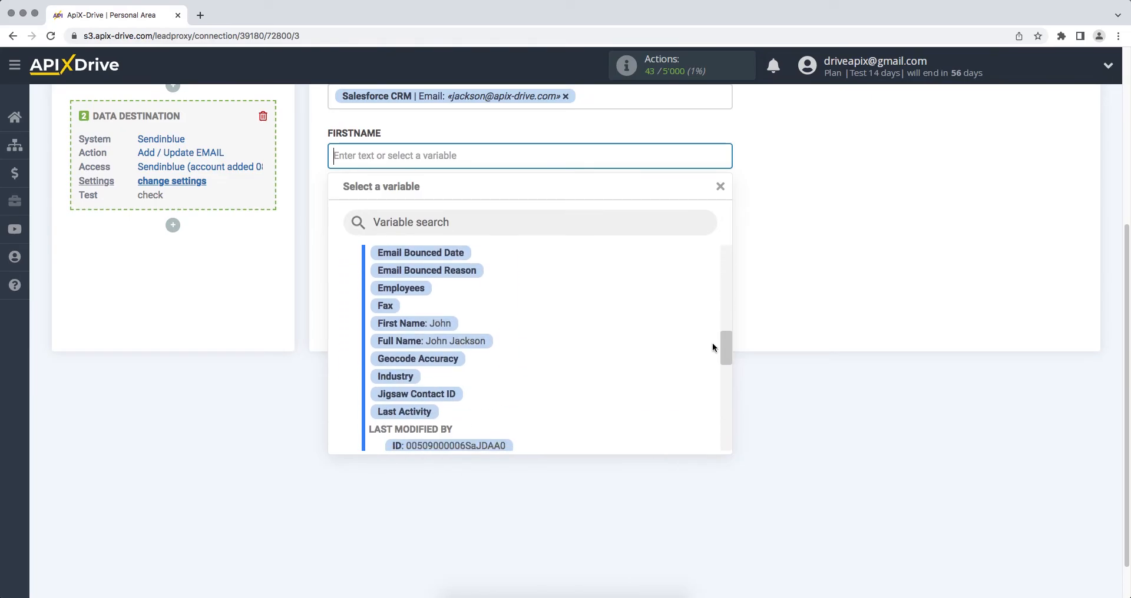
pyautogui.click(414, 323)
pyautogui.click(530, 216)
pyautogui.moveTo(722, 277); pyautogui.dragTo(730, 381)
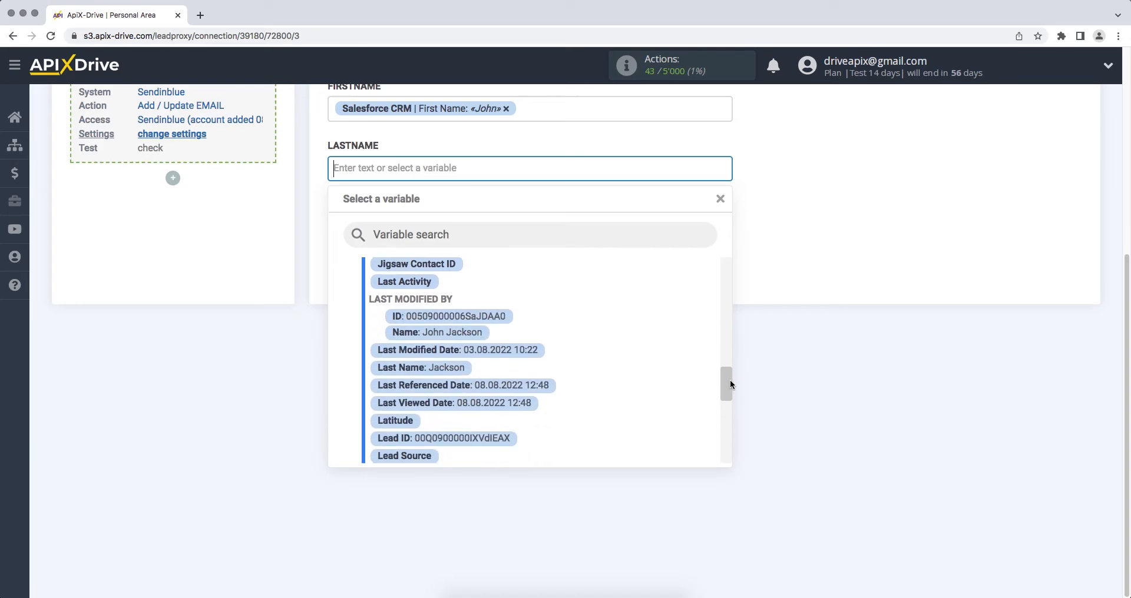
pyautogui.click(449, 371)
# Map SMS to the lead's Phone variable and continue to the test stage.
pyautogui.click(391, 227)
pyautogui.moveTo(725, 338); pyautogui.dragTo(726, 477)
pyautogui.click(464, 443)
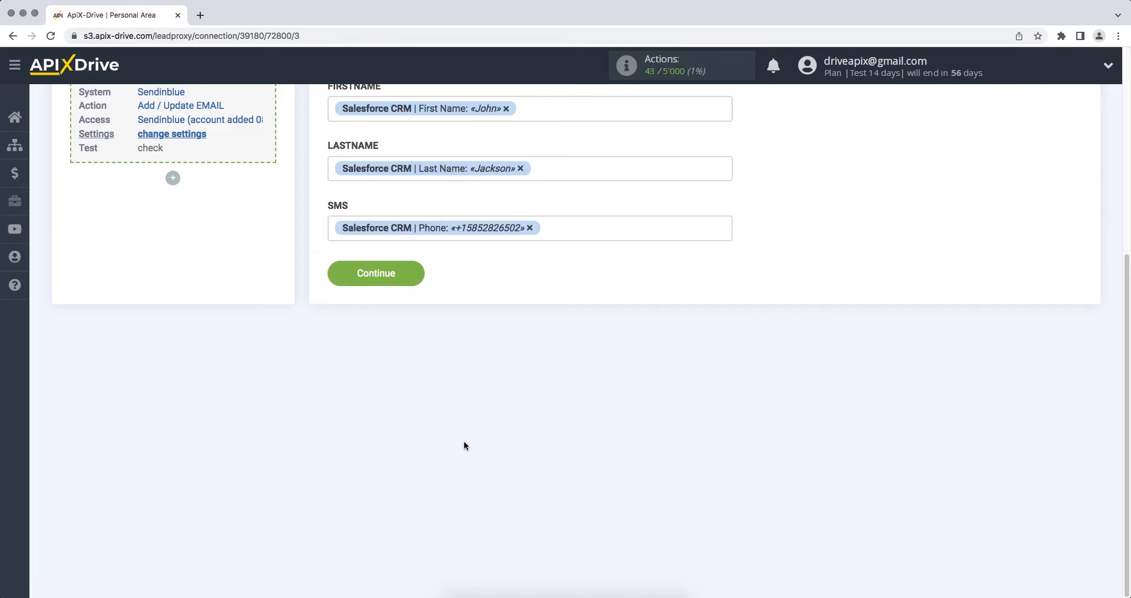
pyautogui.click(337, 275)
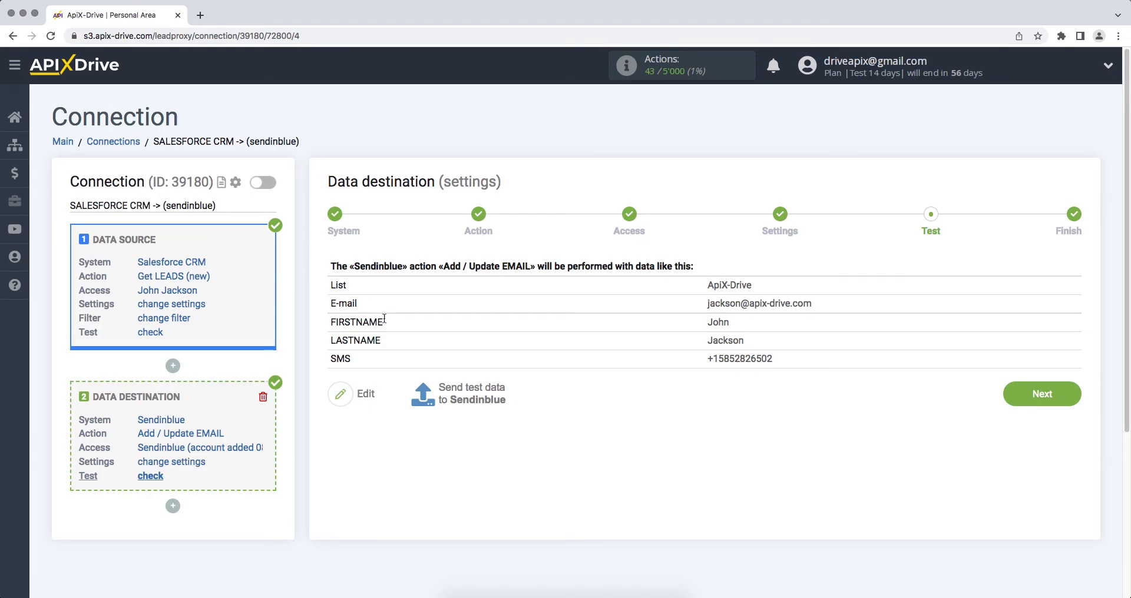
# Send test data to Sendinblue and check the contact in the Sendinblue contacts list.
pyautogui.click(438, 392)
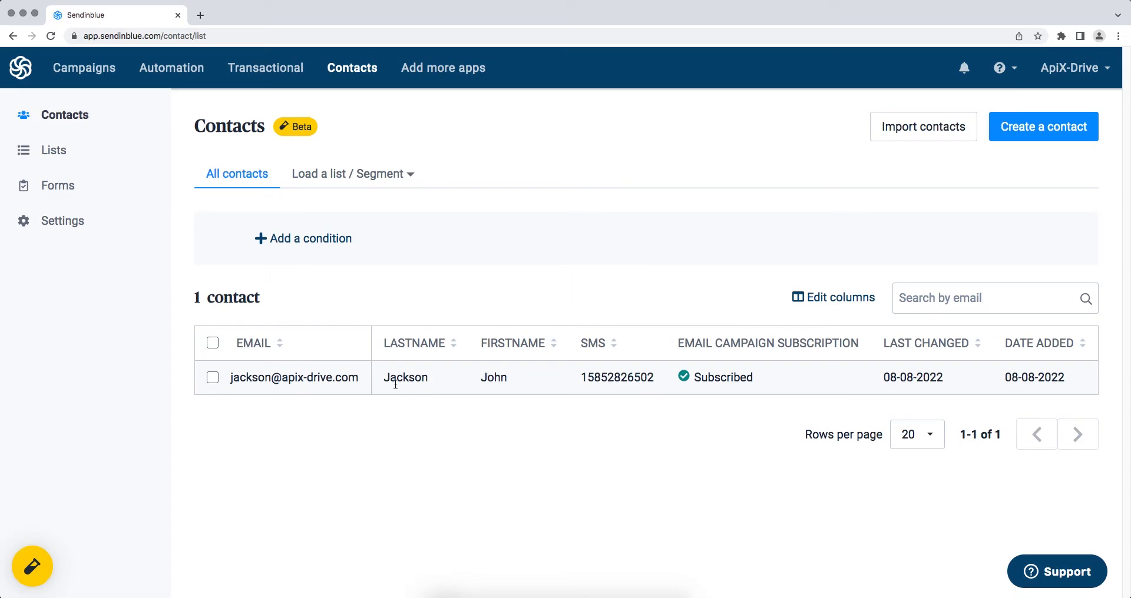
pyautogui.click(333, 379)
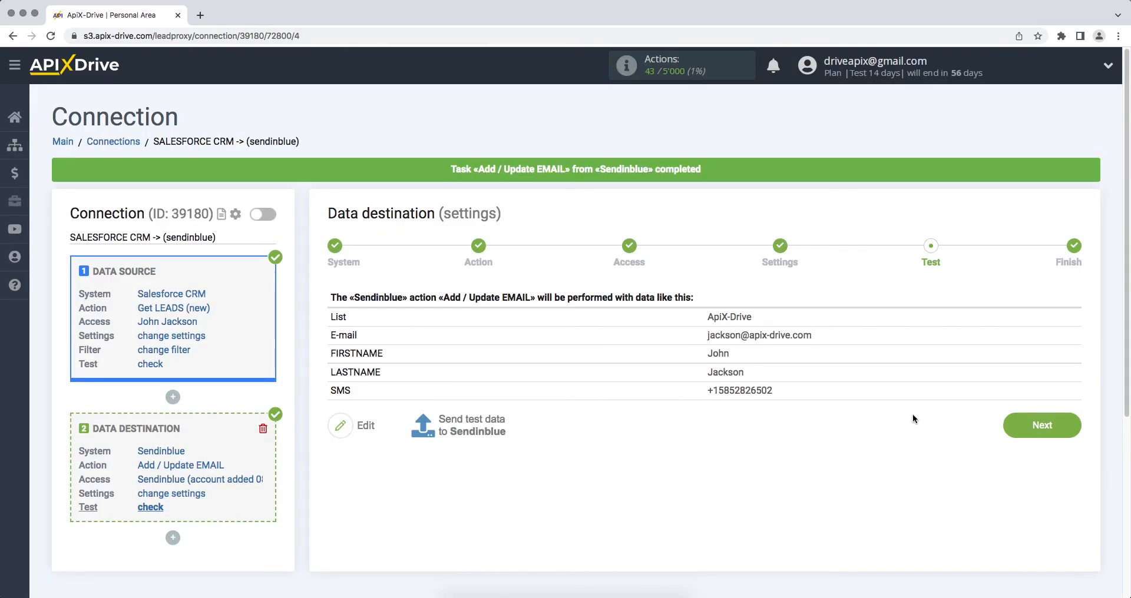
# Finish the destination setup and enable auto-update for the connection.
pyautogui.click(1009, 429)
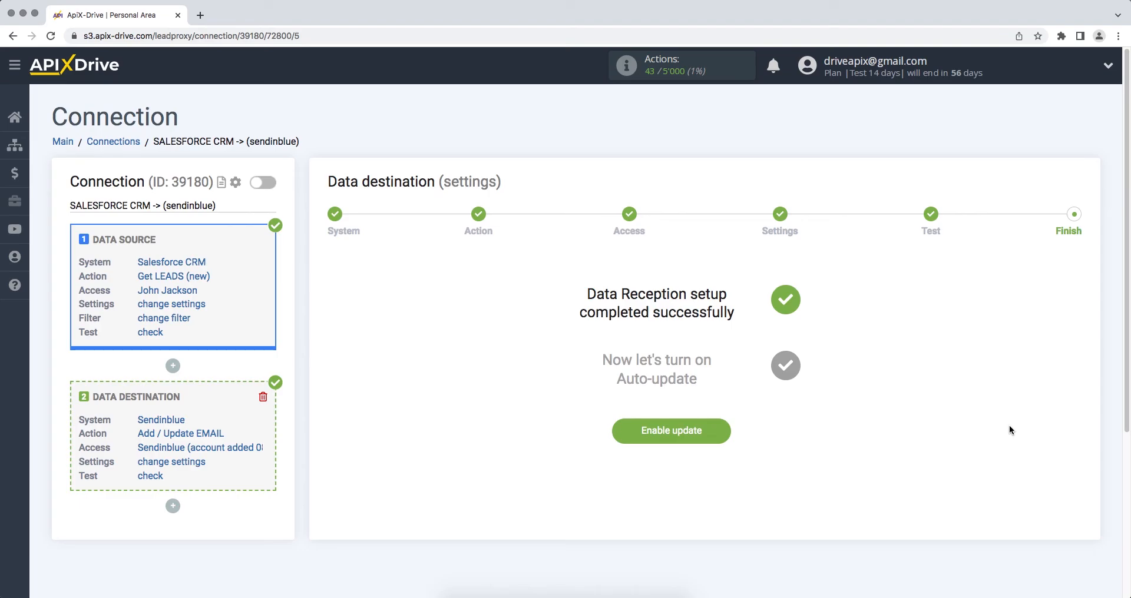
pyautogui.click(636, 434)
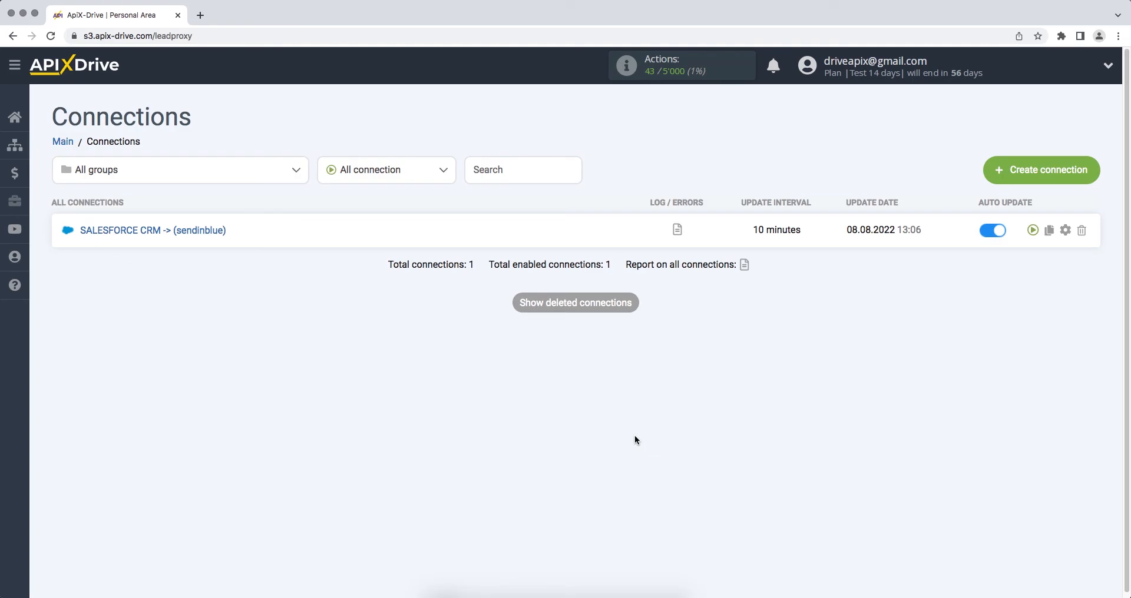
# Open the connection's settings and set its update interval to 5 minutes, then save.
pyautogui.click(1066, 230)
pyautogui.click(687, 334)
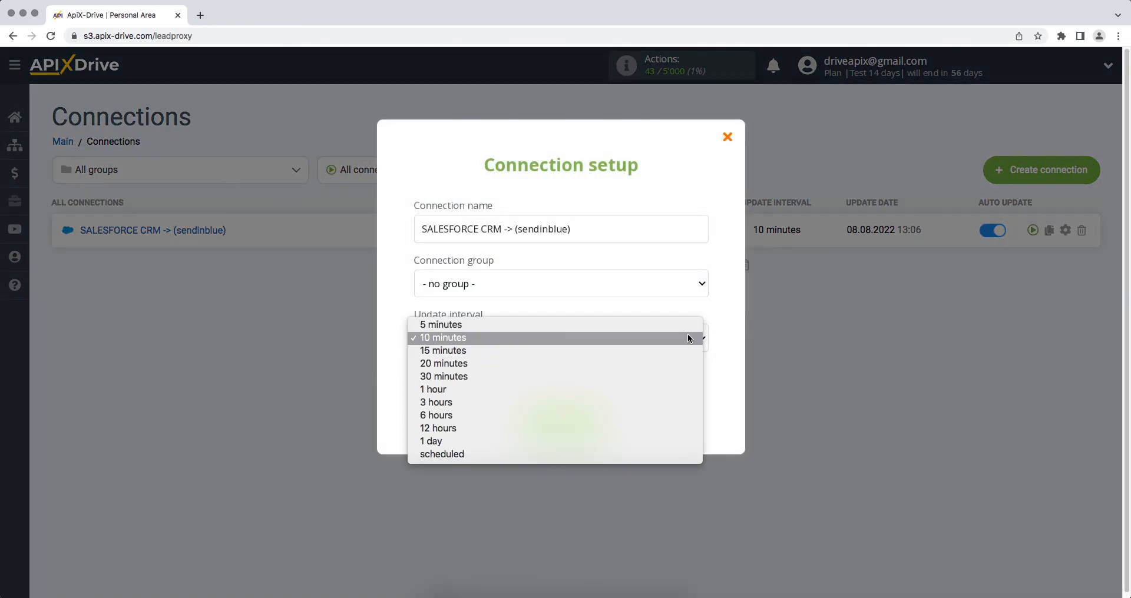
pyautogui.press('Up')
pyautogui.press('Return')
pyautogui.click(533, 417)
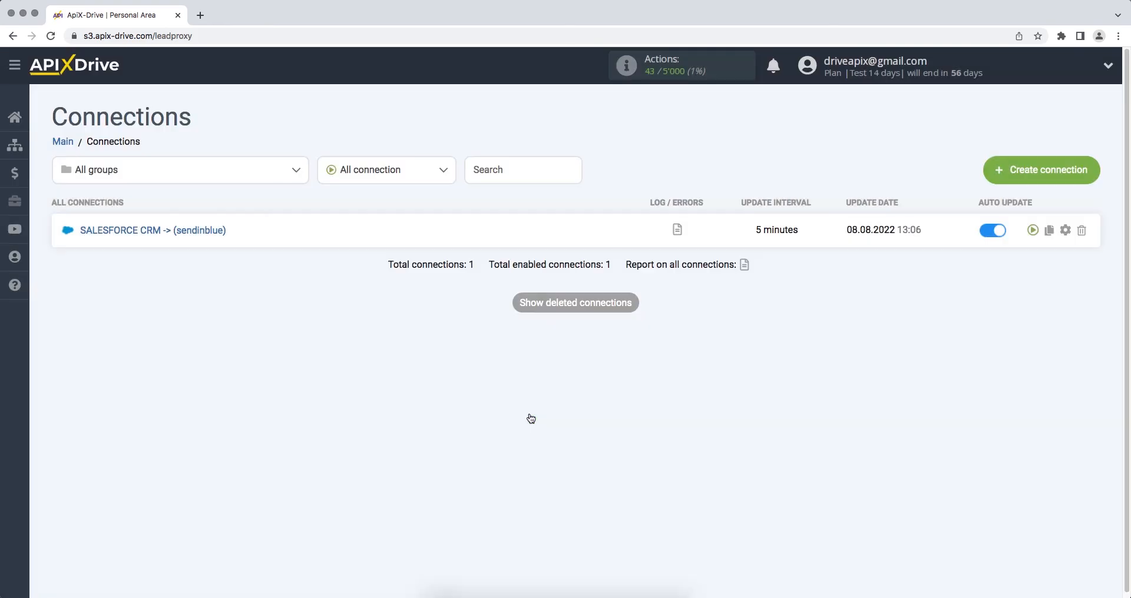